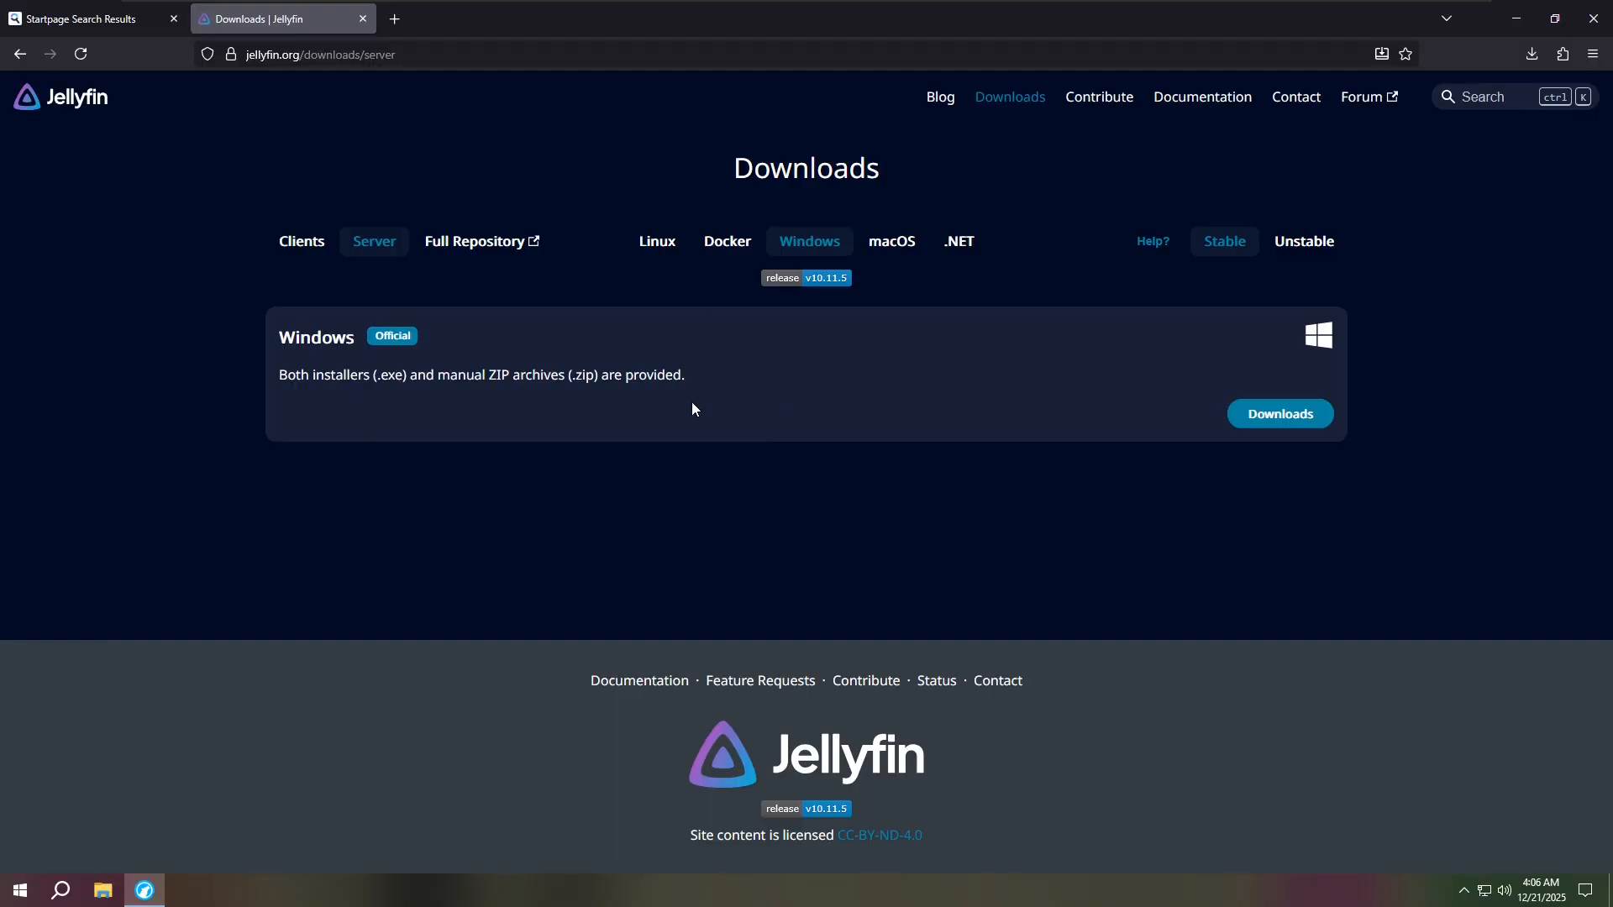
- Open the AMD64 builds of stable v10.11.5 and download the jellyfin_10.11.5_windows-x64.exe installer
left_click(1275, 416)
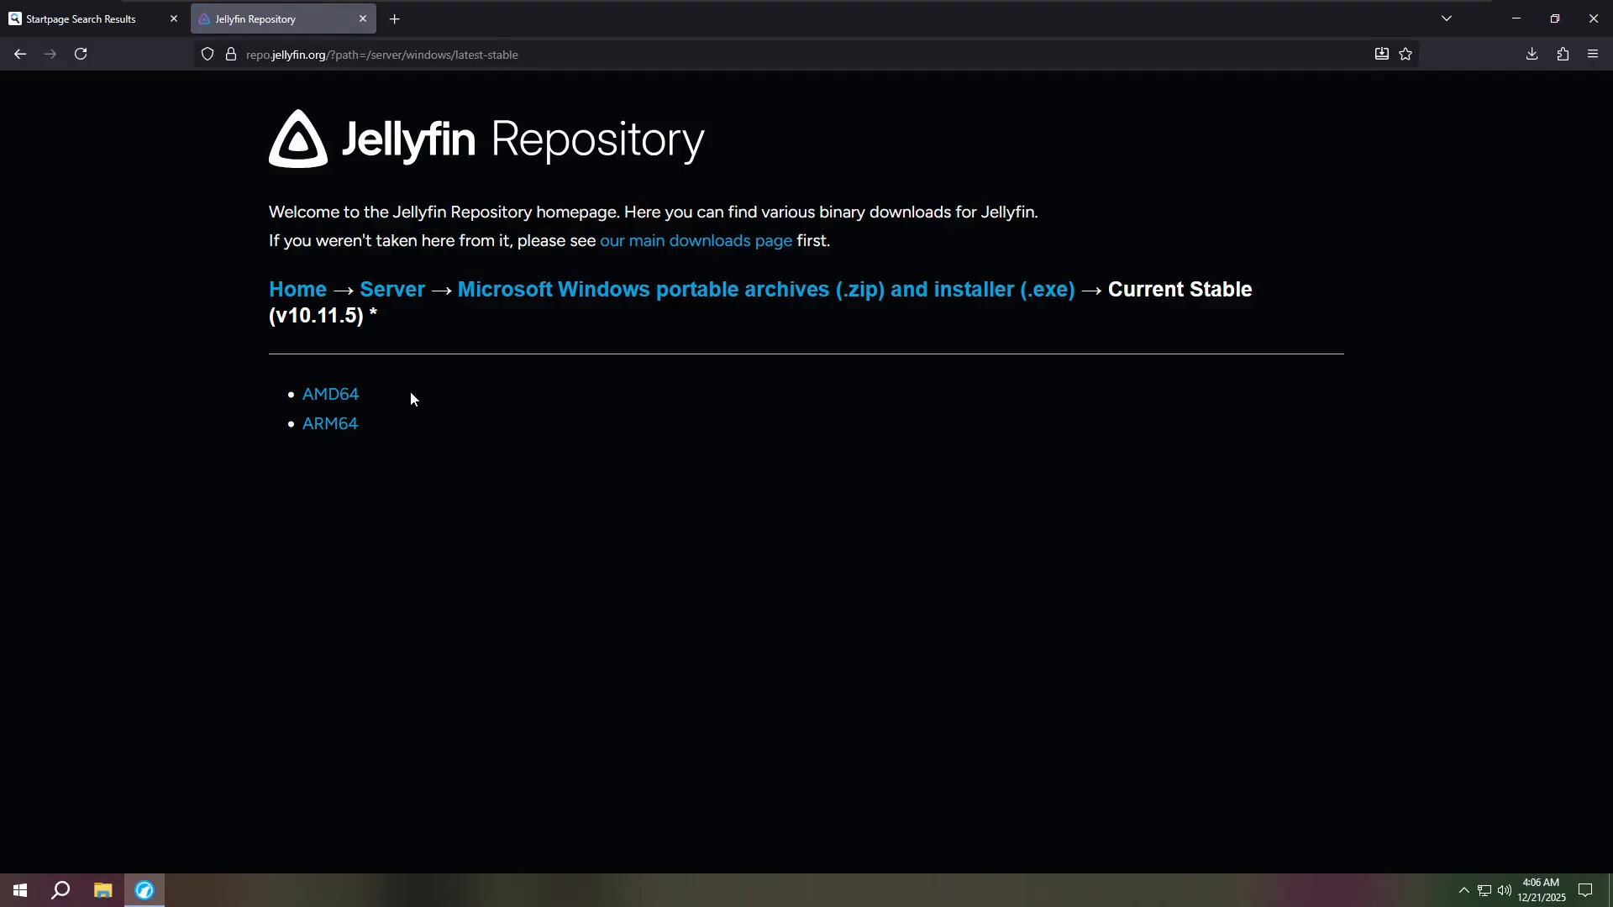
left_click(329, 404)
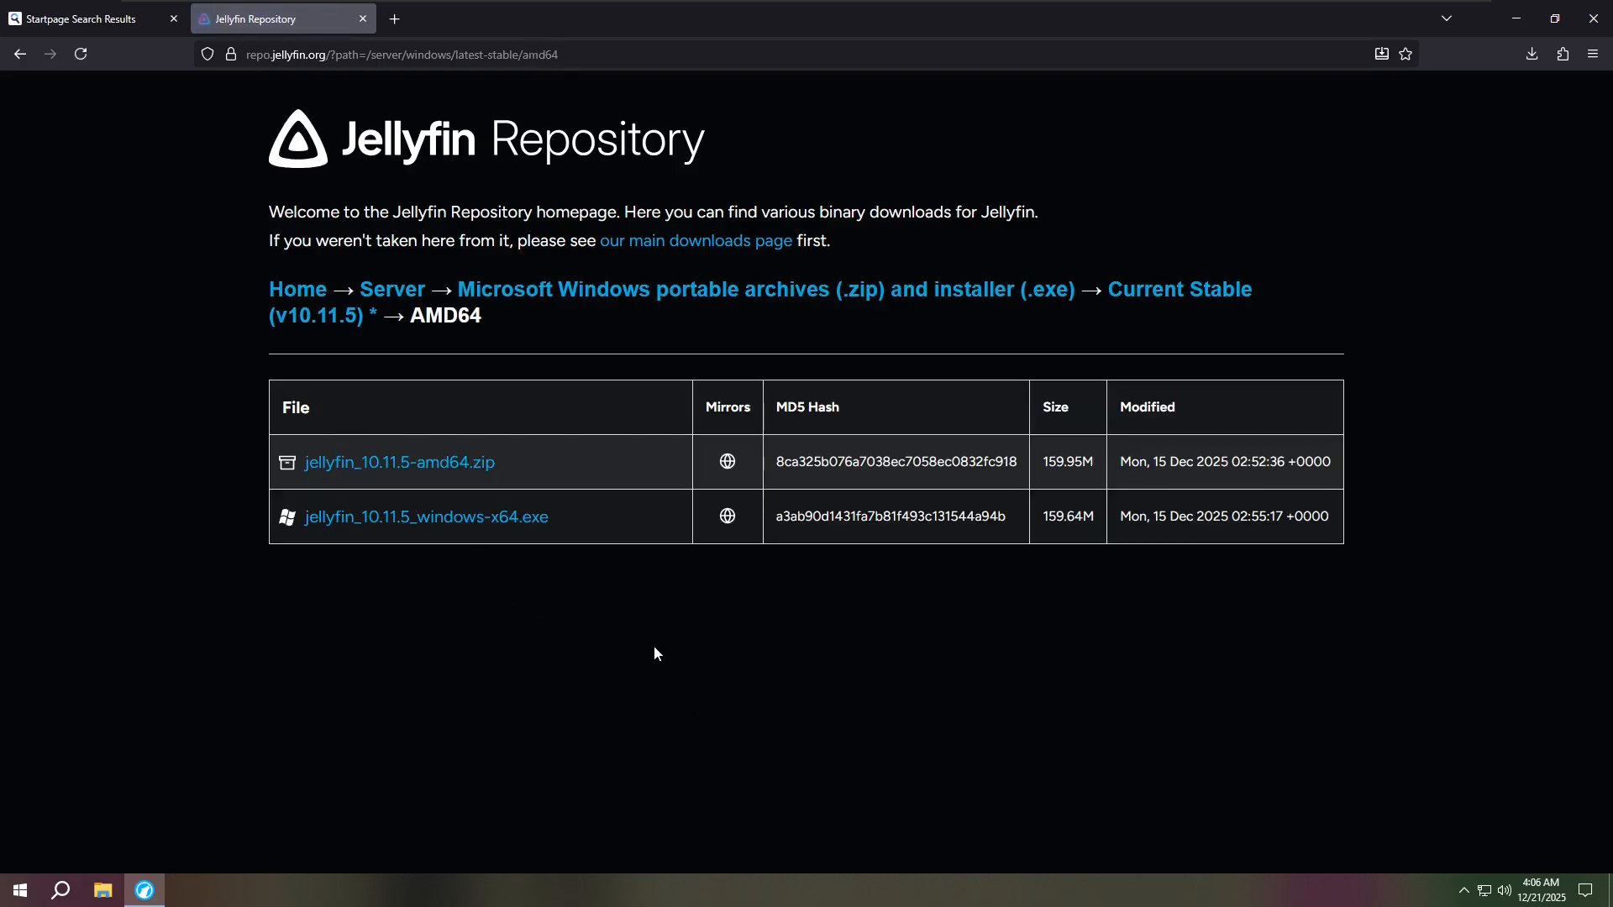
left_click(431, 521)
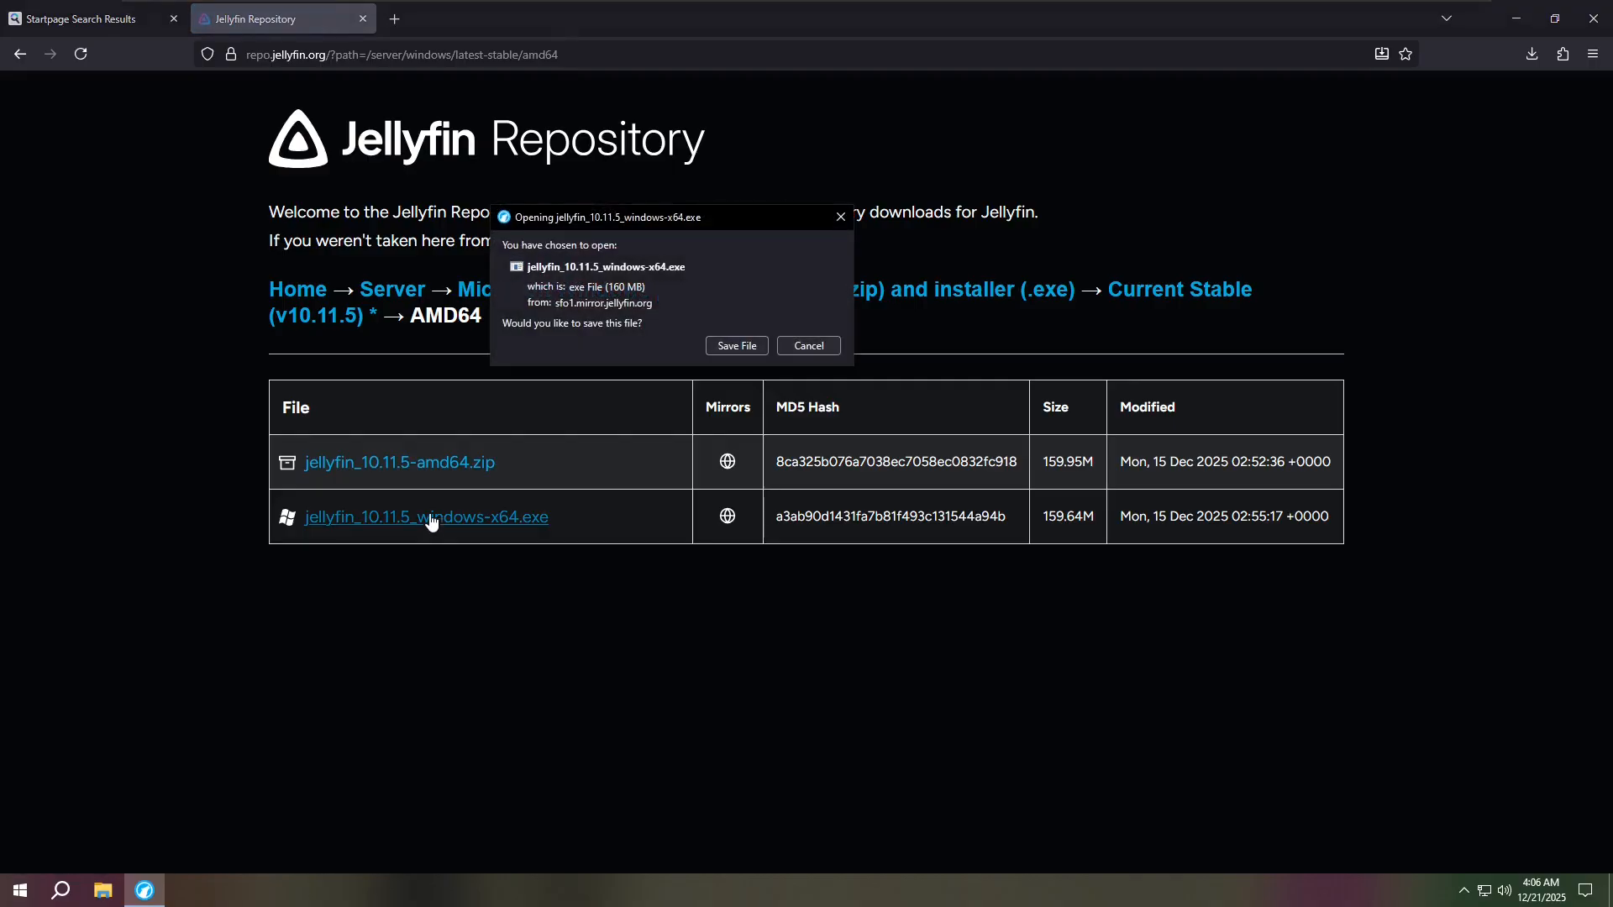
left_click(793, 345)
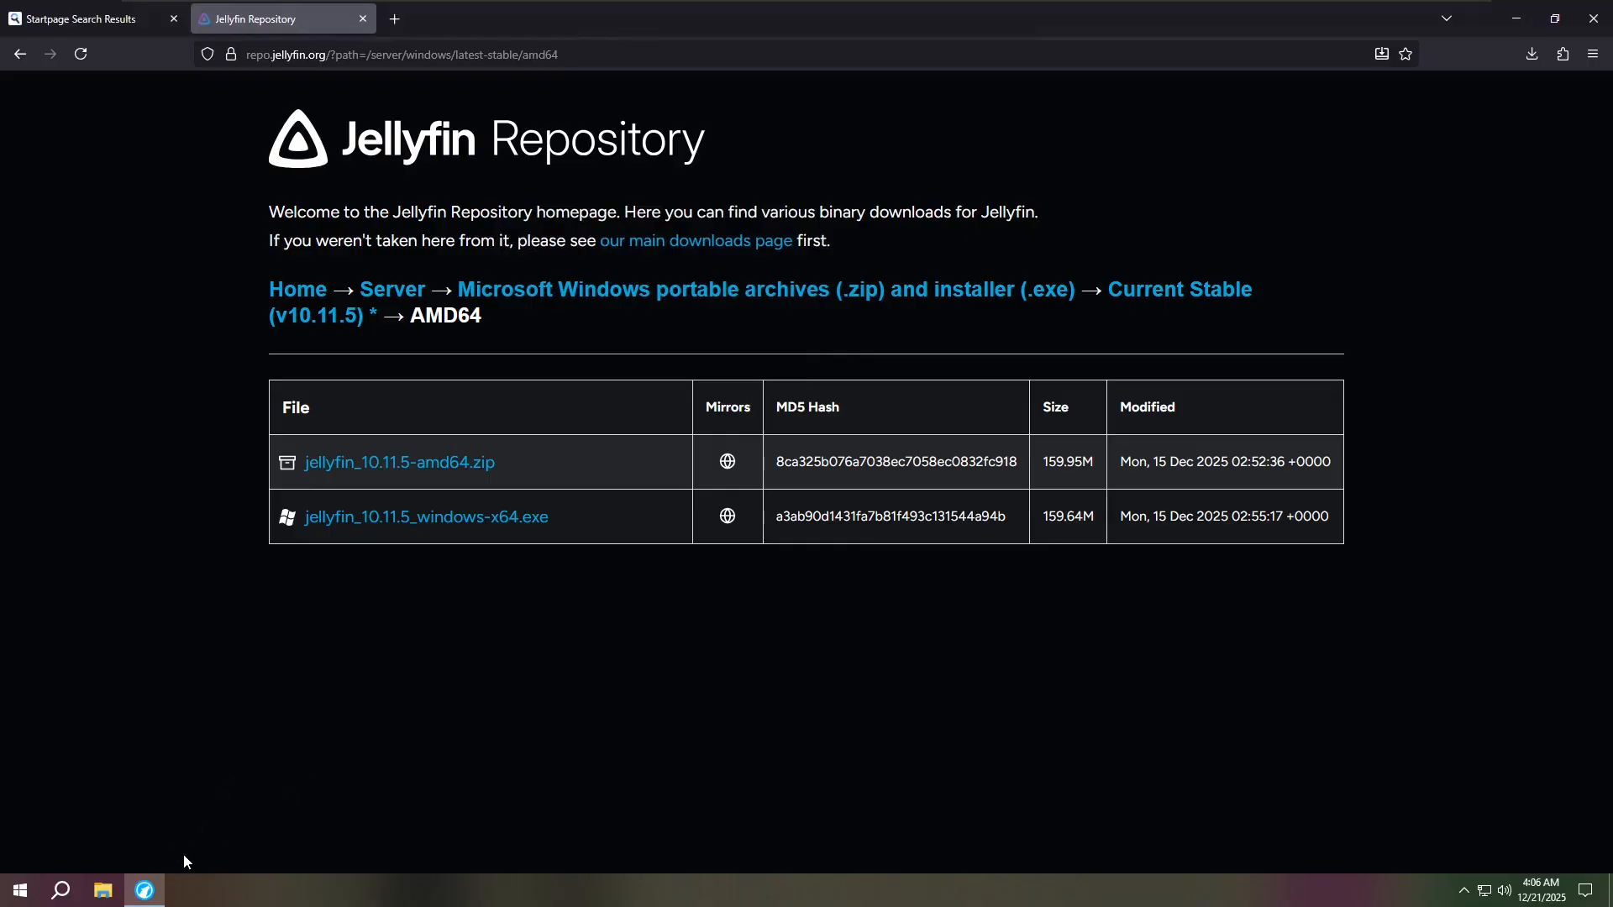
- Launch the downloaded Jellyfin installer from the desktop and approve the UAC prompt
left_click(157, 898)
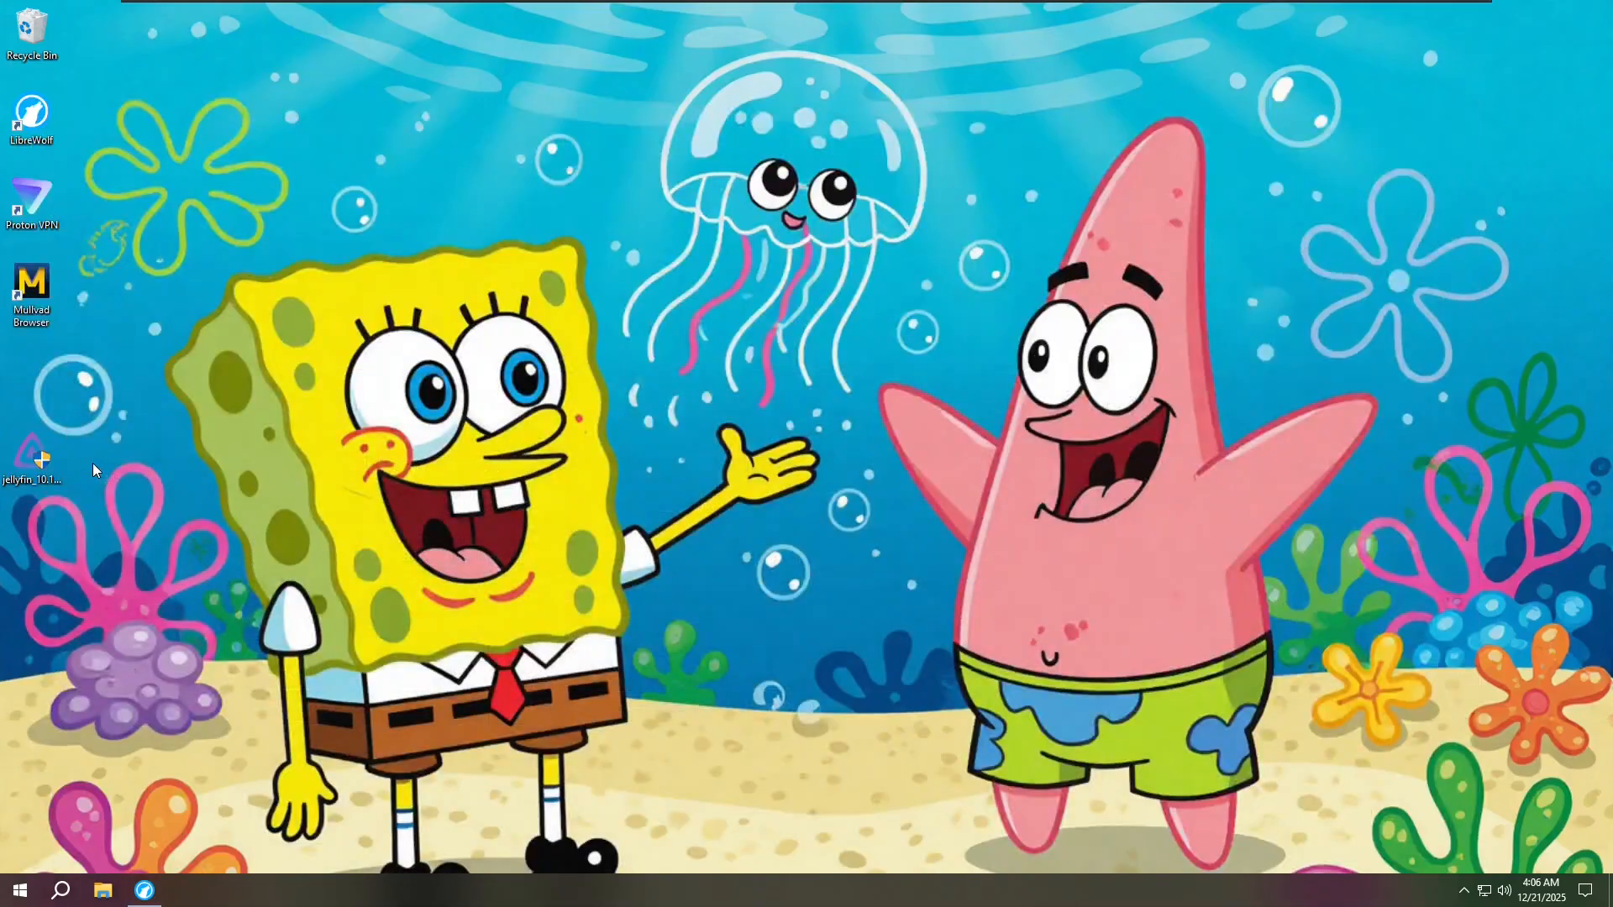
left_click_drag(38, 447, 37, 368)
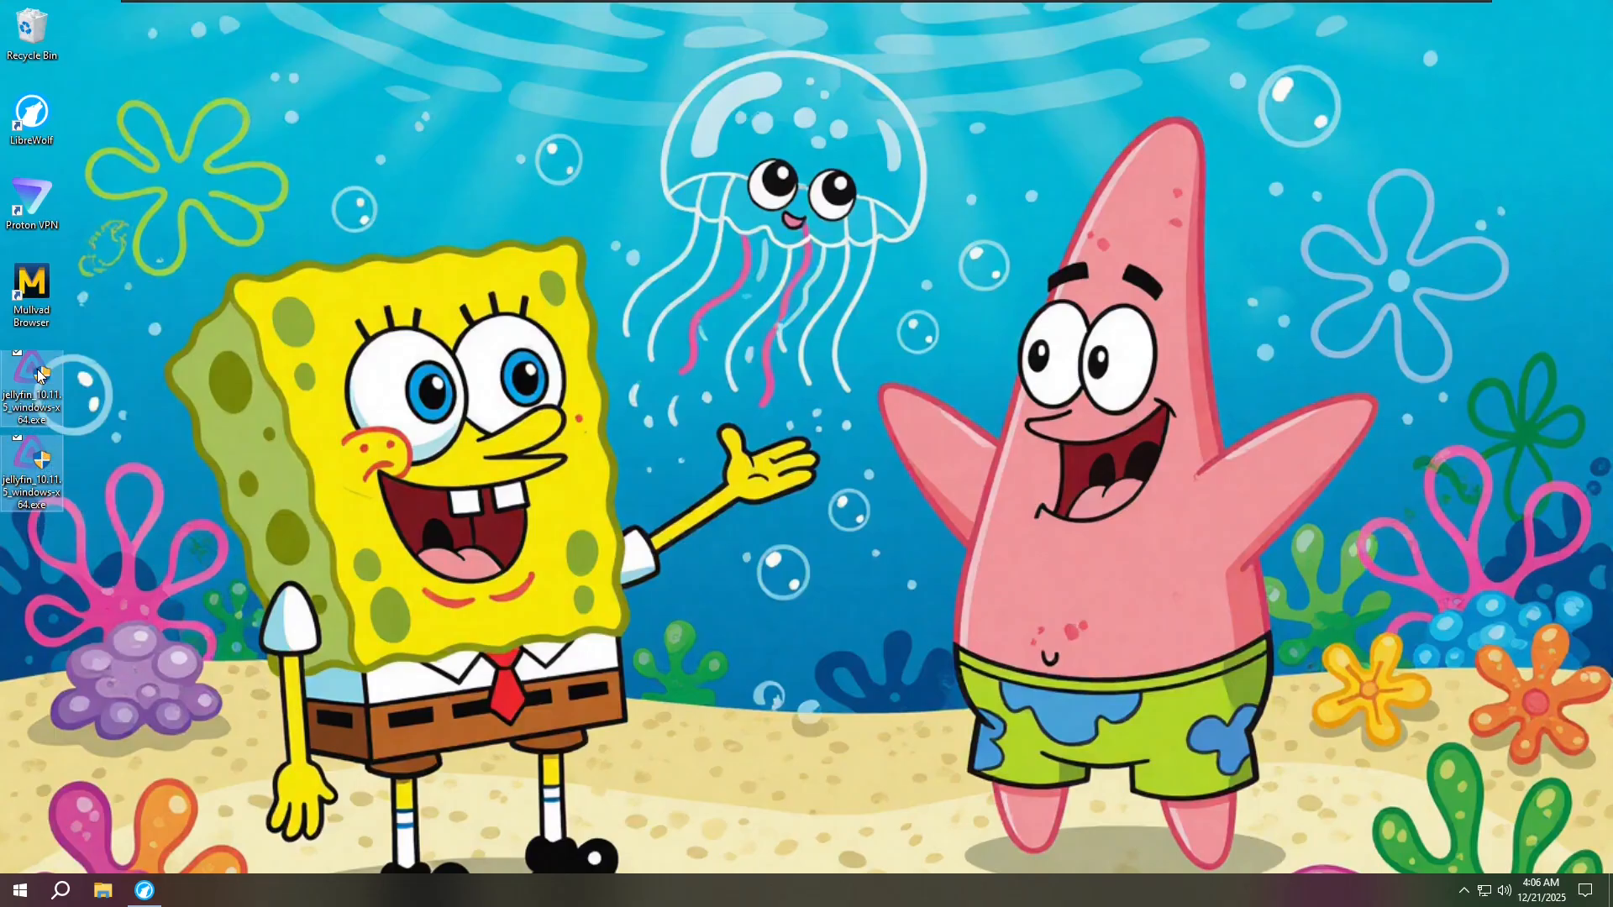
double_click(33, 382)
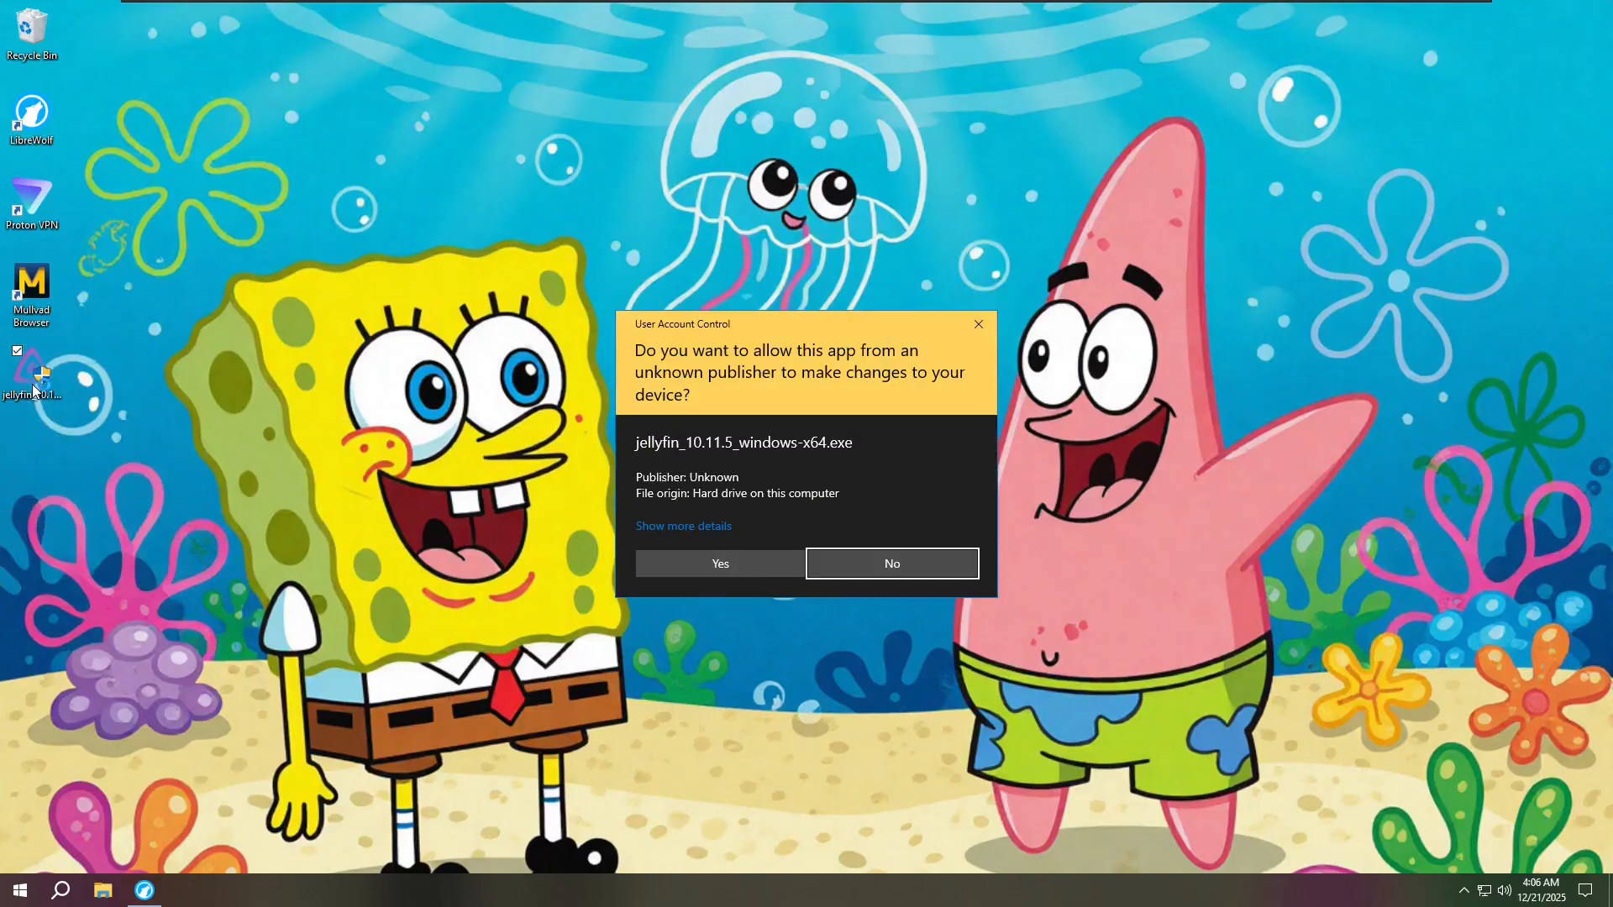
left_click(669, 572)
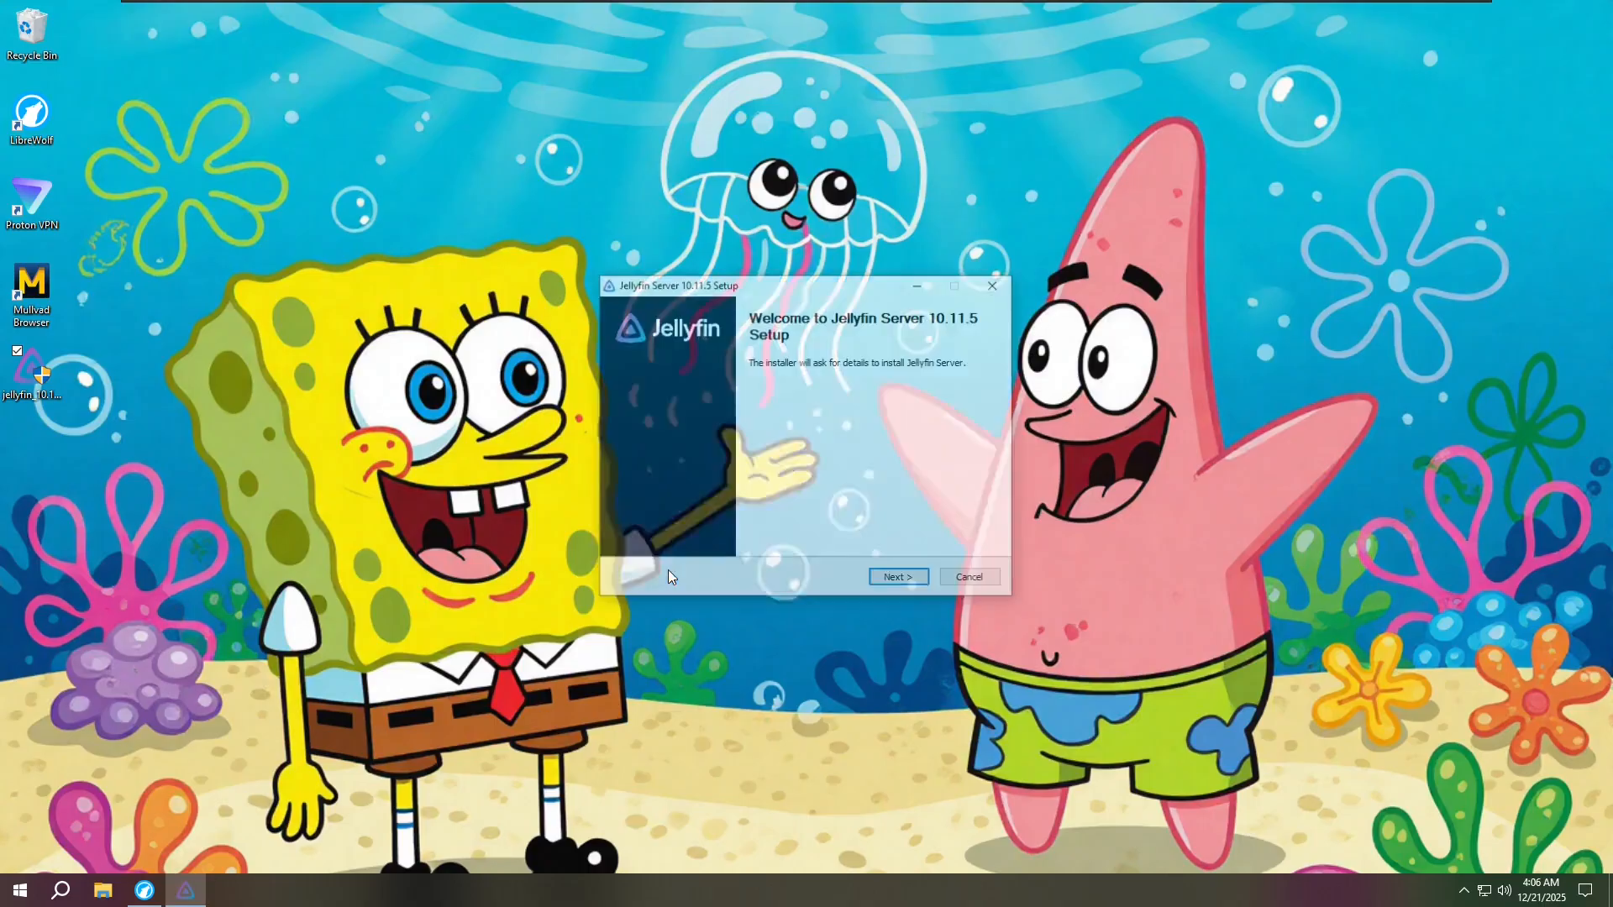
- Install Jellyfin Server 10.11.5 with the default install and data folders, then close setup
left_click(899, 580)
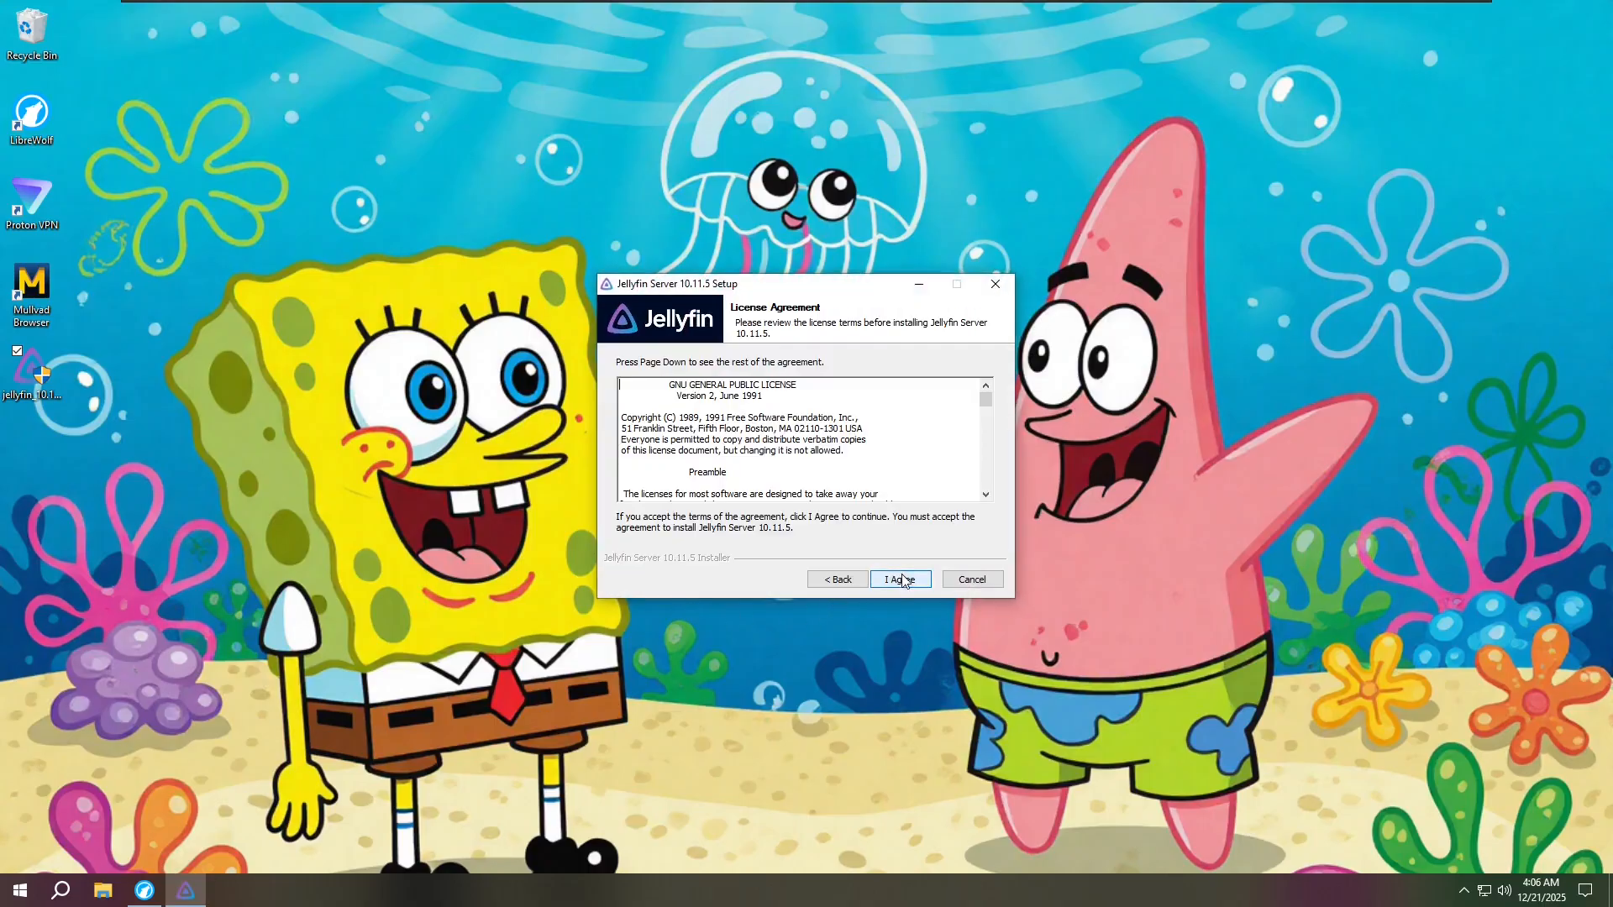
left_click(902, 581)
left_click(901, 580)
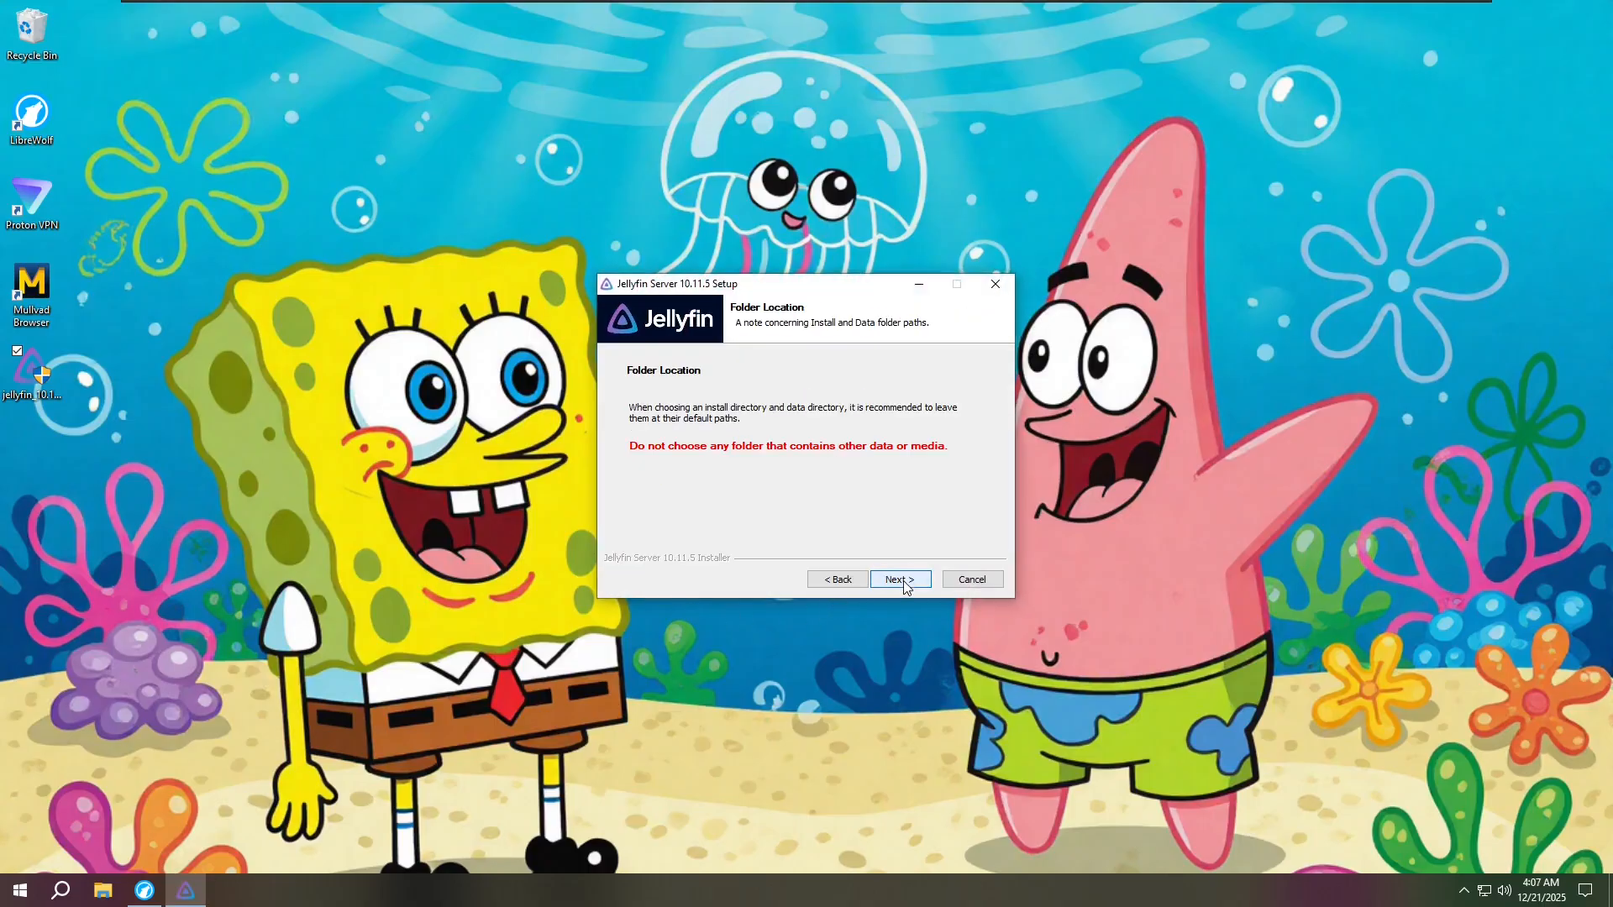
left_click(901, 580)
left_click(901, 579)
left_click(901, 579)
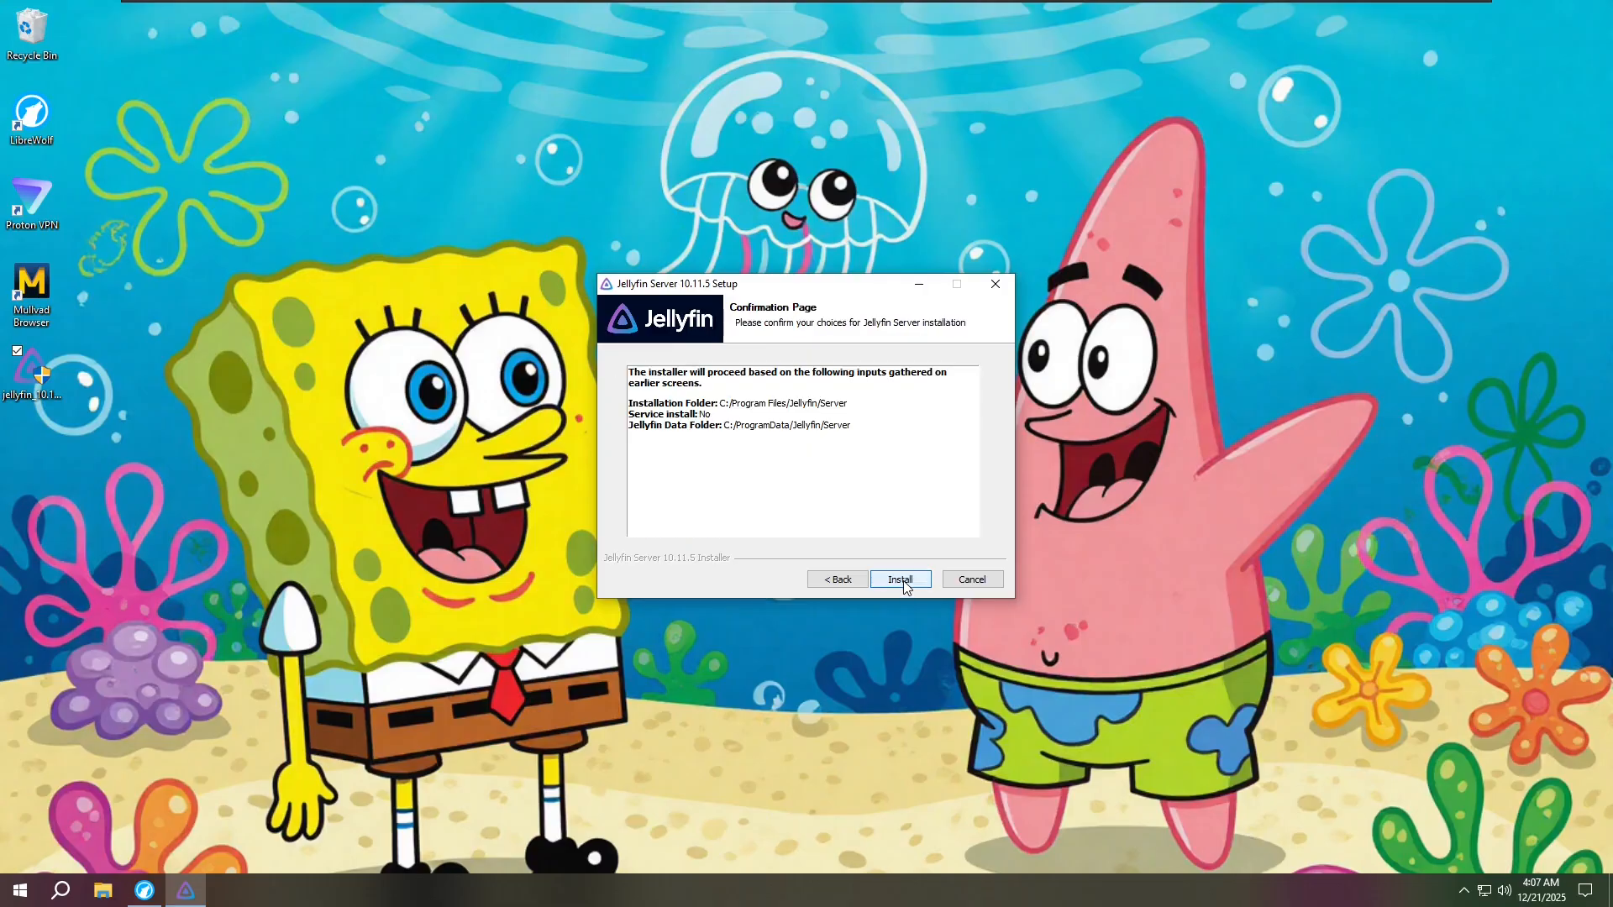
left_click(900, 580)
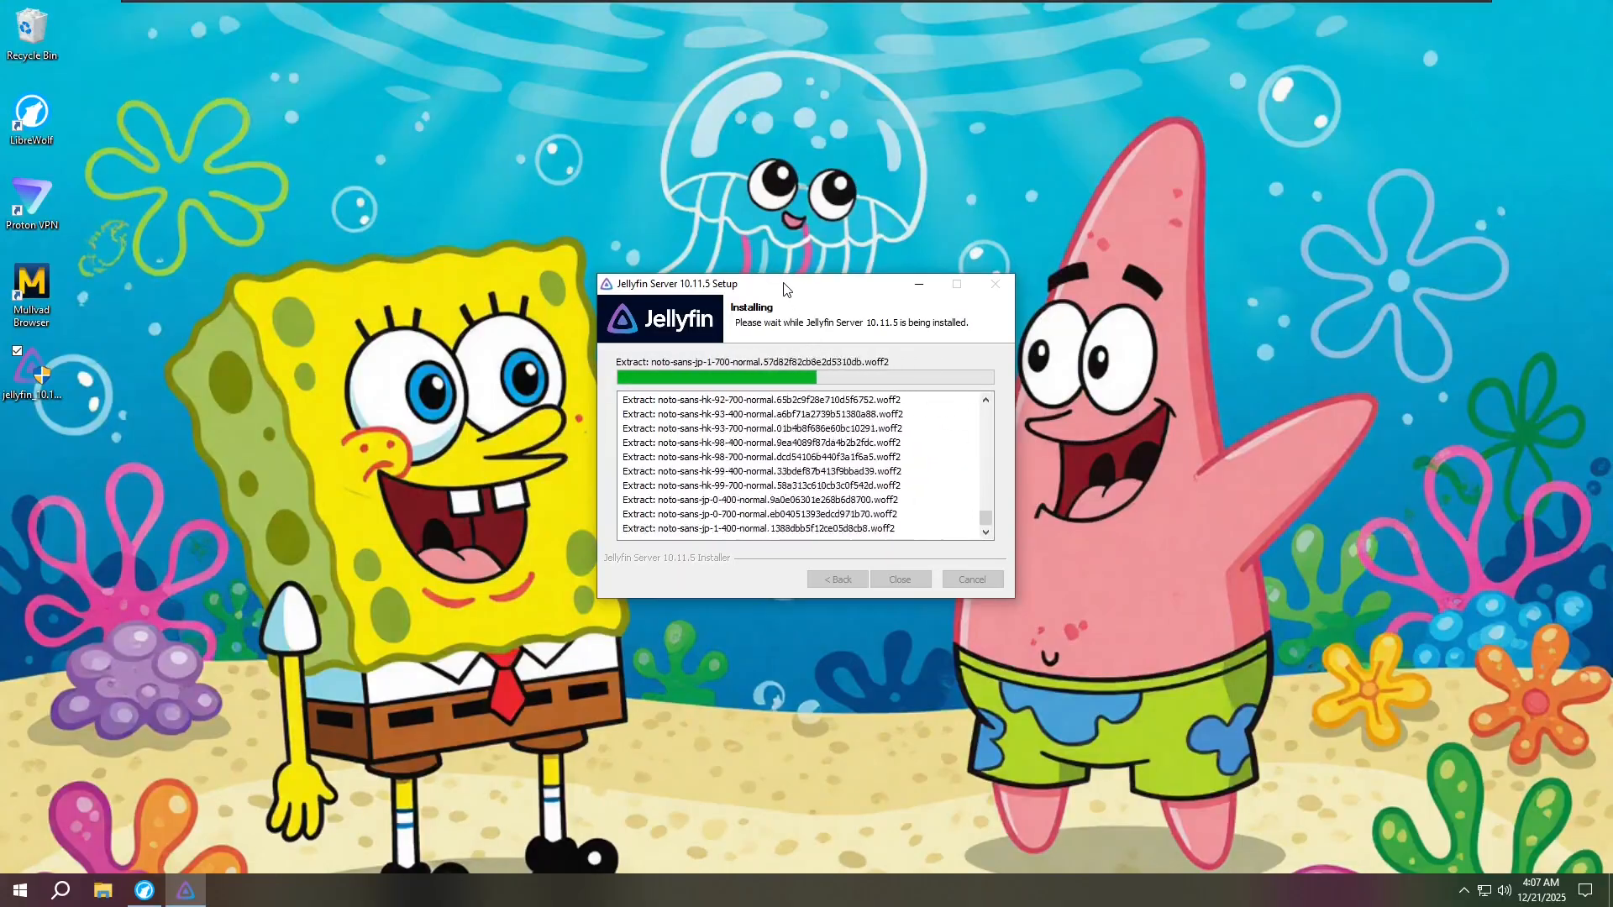
left_click_drag(785, 289, 748, 306)
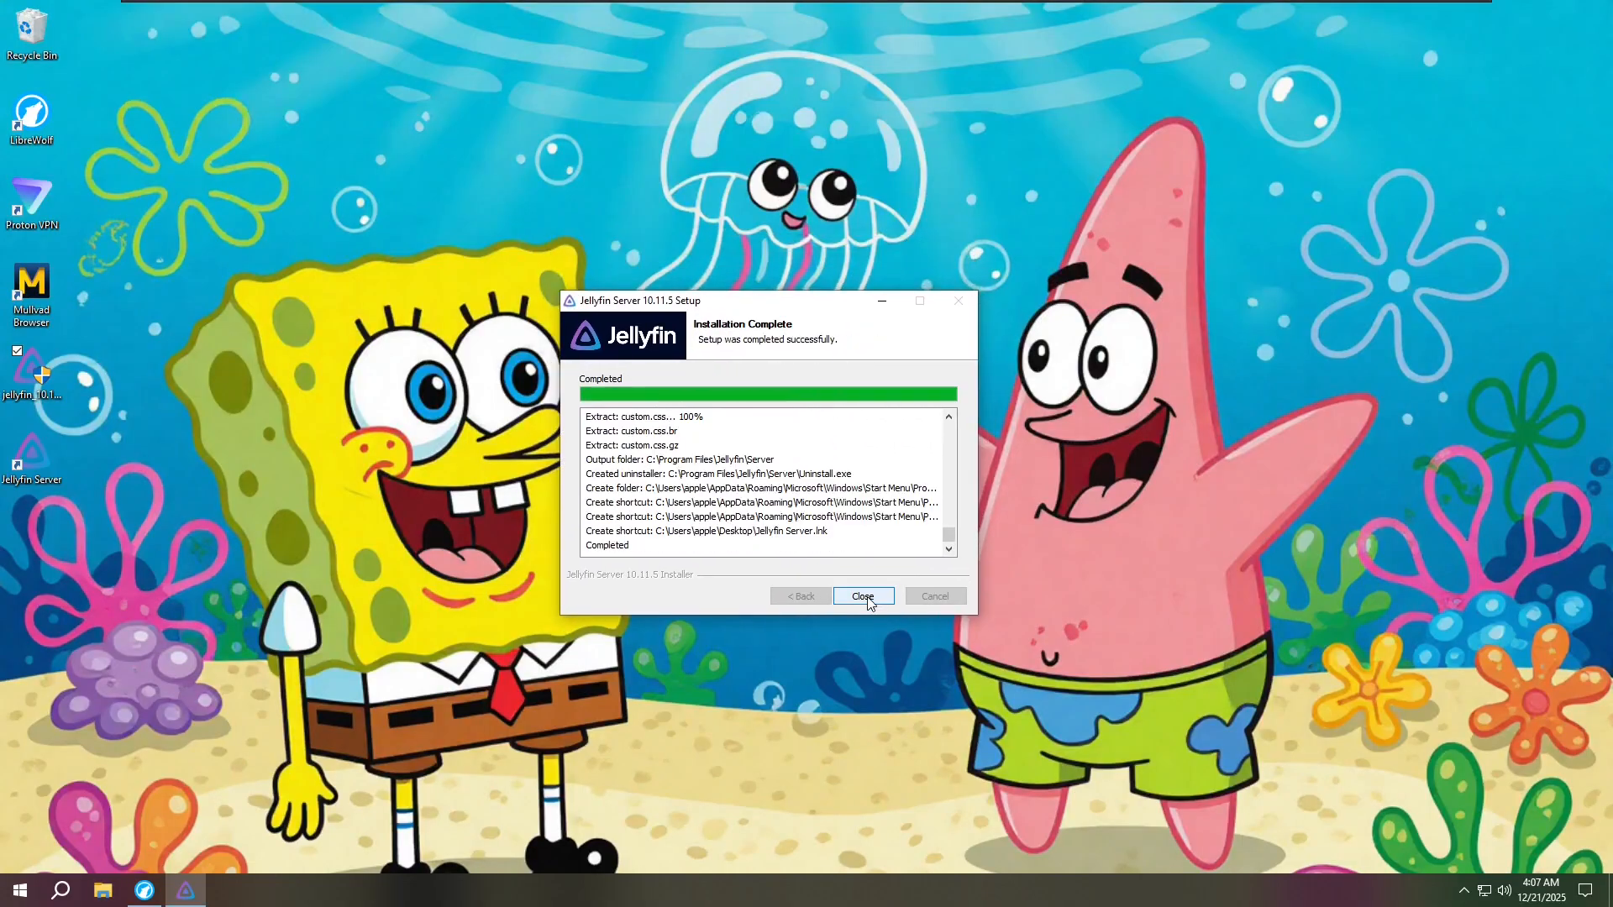
left_click(868, 602)
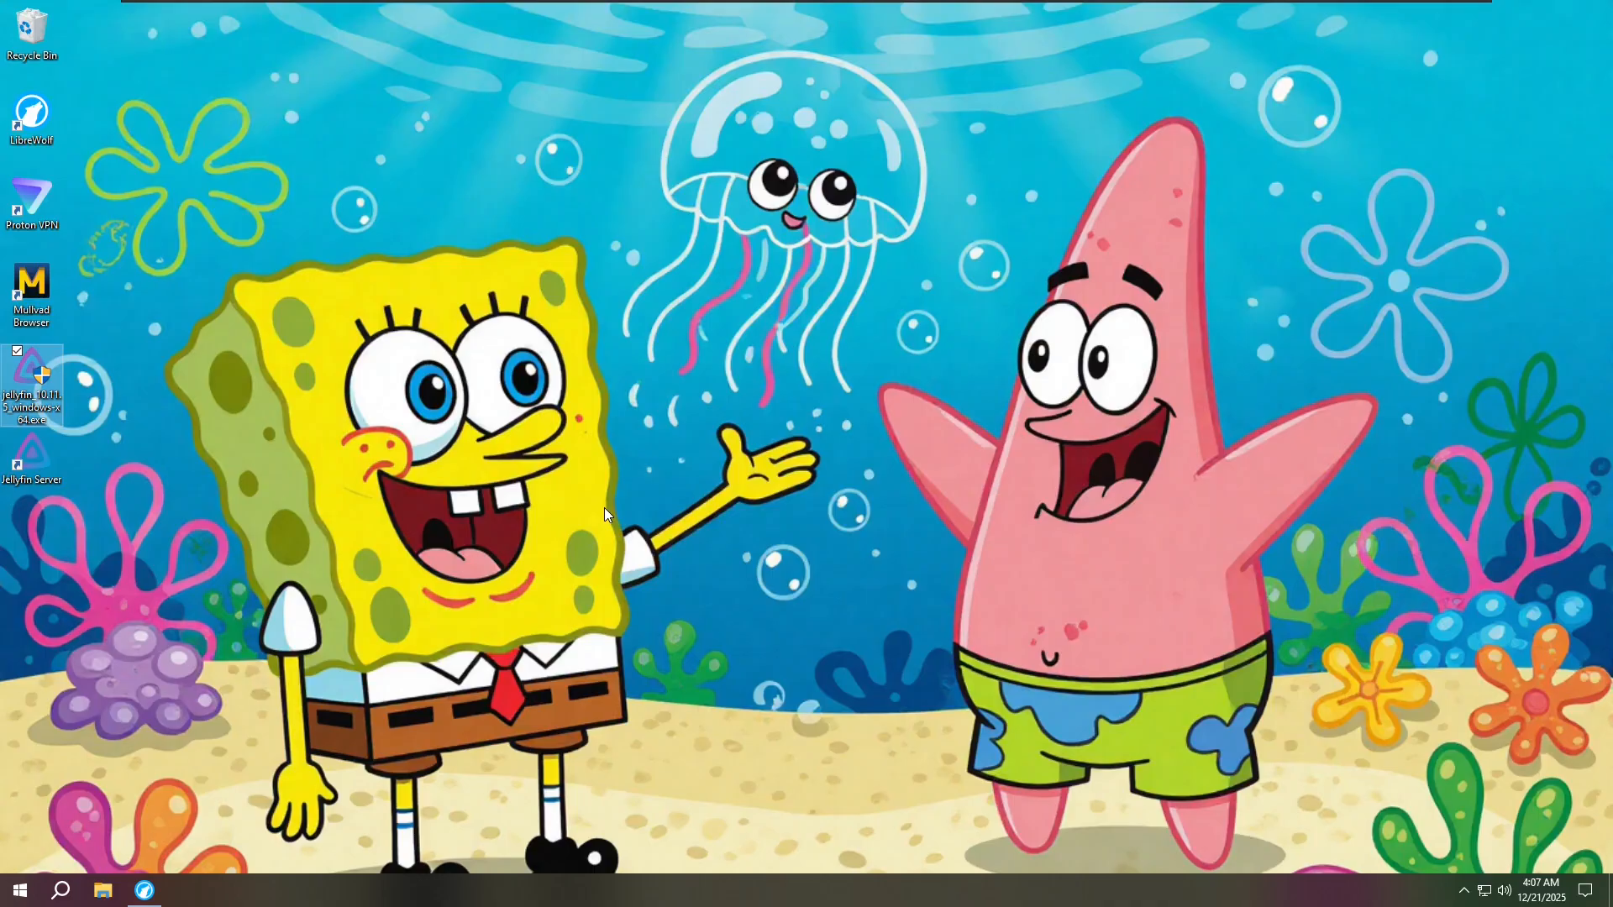
- Start Jellyfin Server from its desktop shortcut and bring up its tray icon menu
left_click(603, 507)
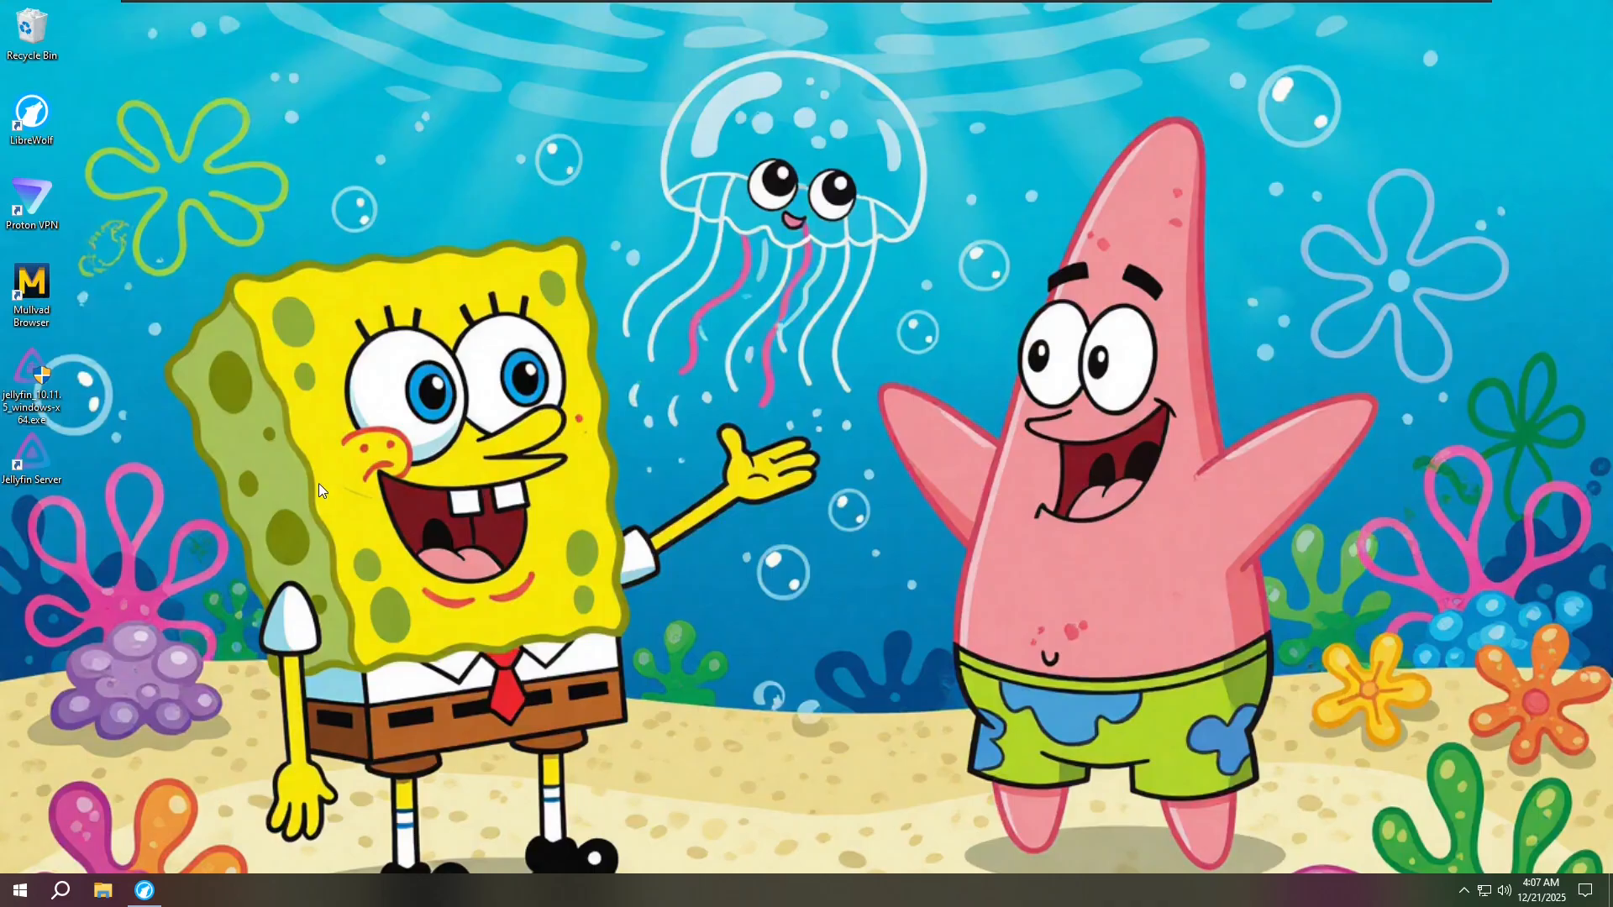
left_click(53, 464)
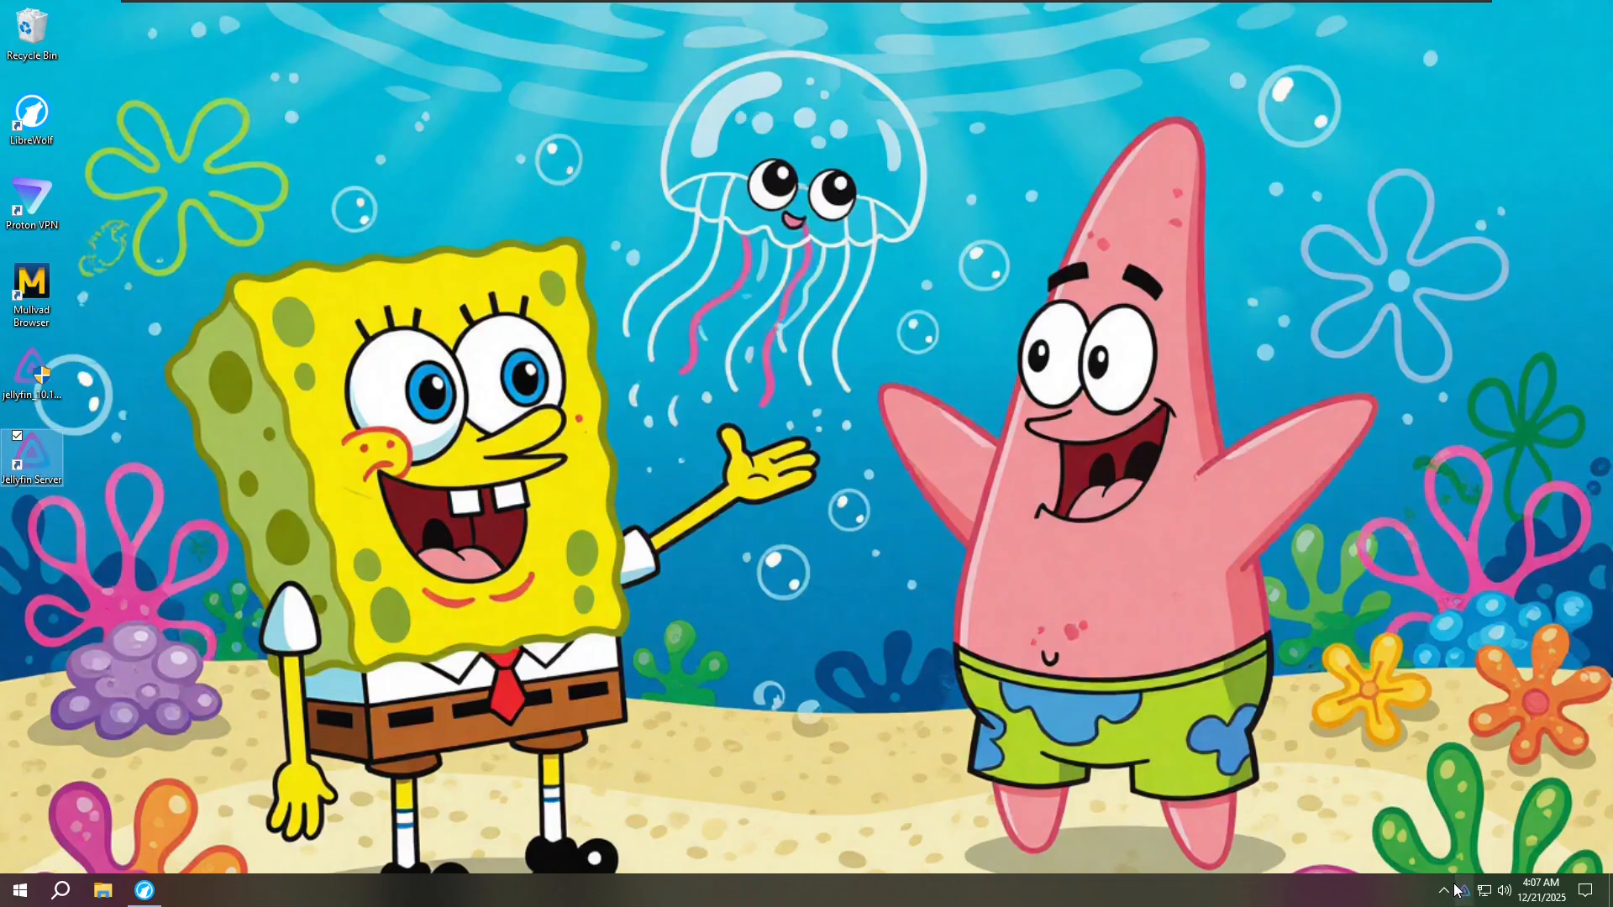
left_click(1448, 891)
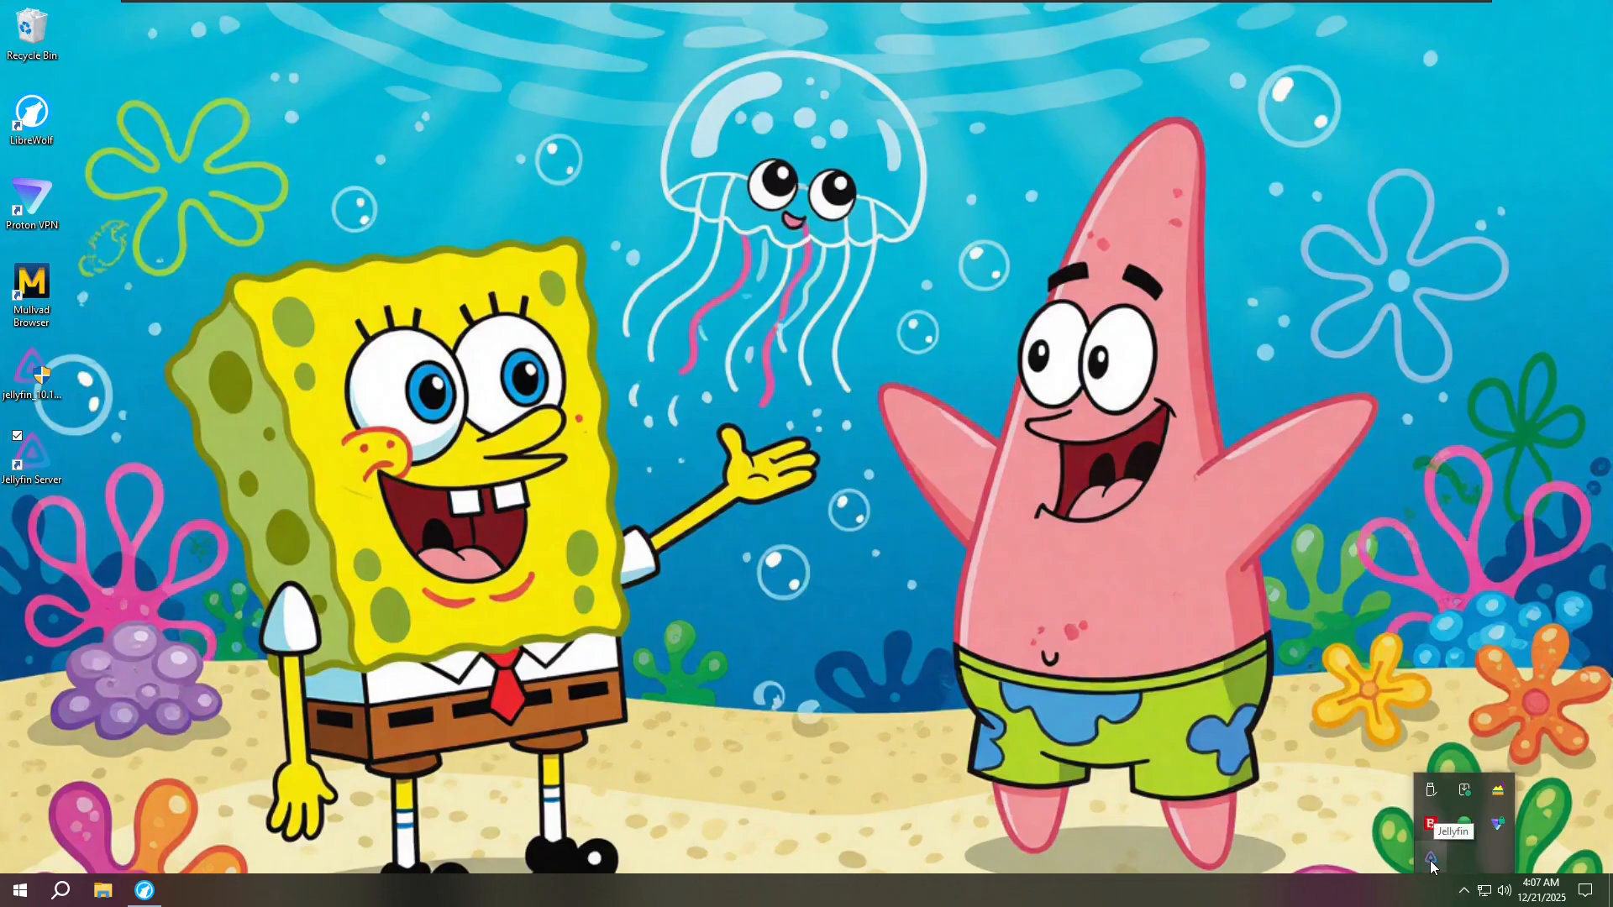
right_click(1431, 861)
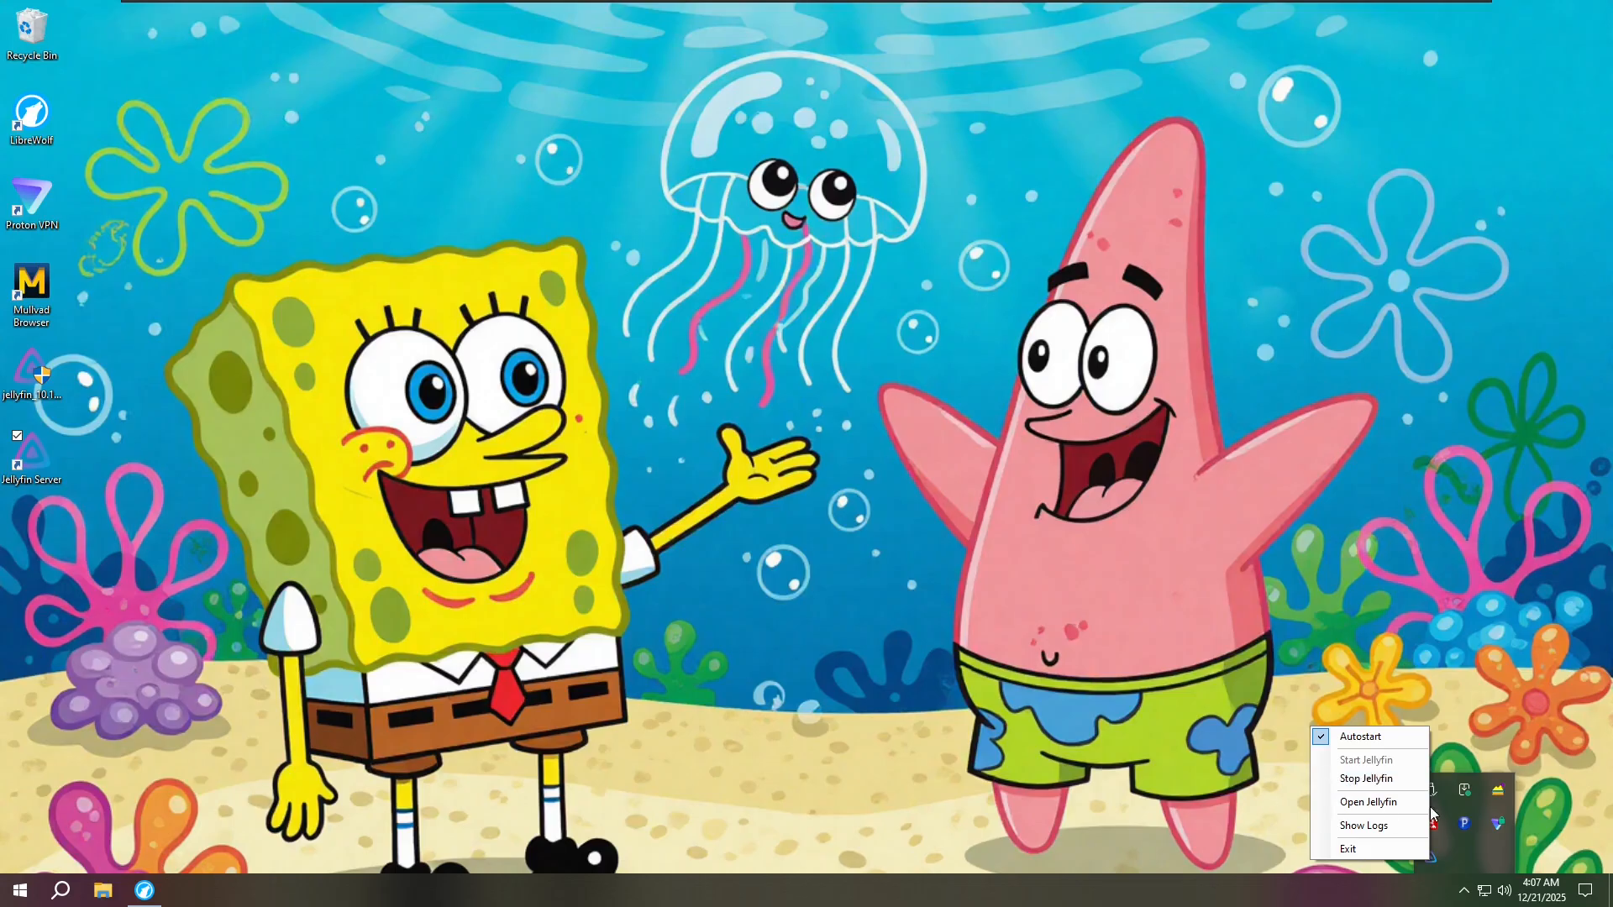
left_click(1469, 896)
left_click(1466, 896)
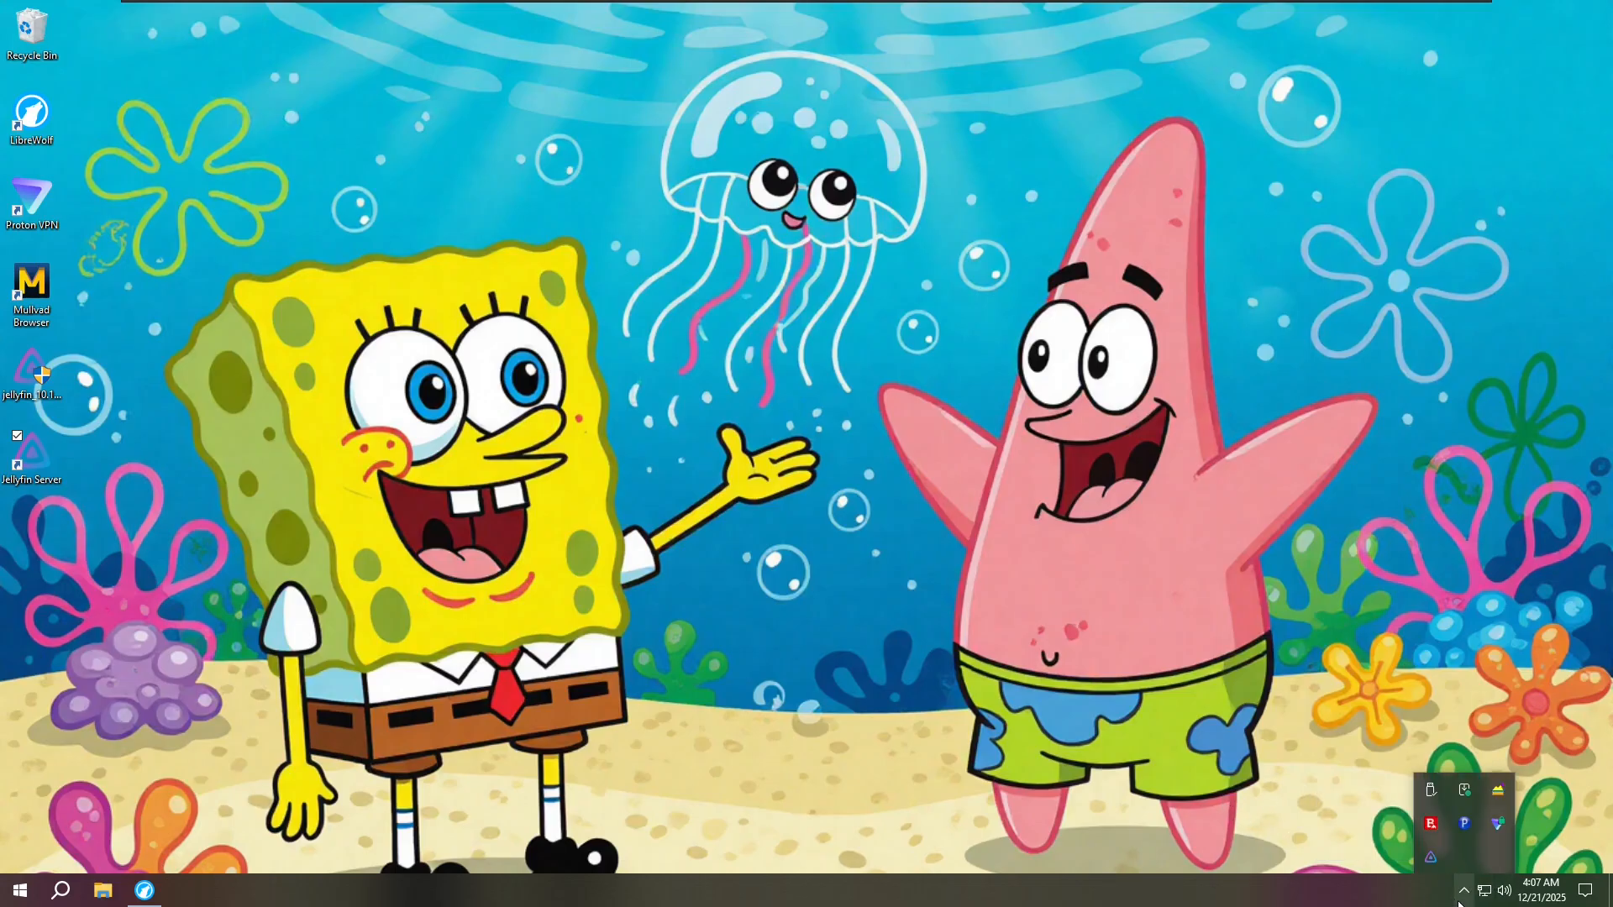
left_click(1461, 899)
left_click(1463, 898)
left_click(1461, 882)
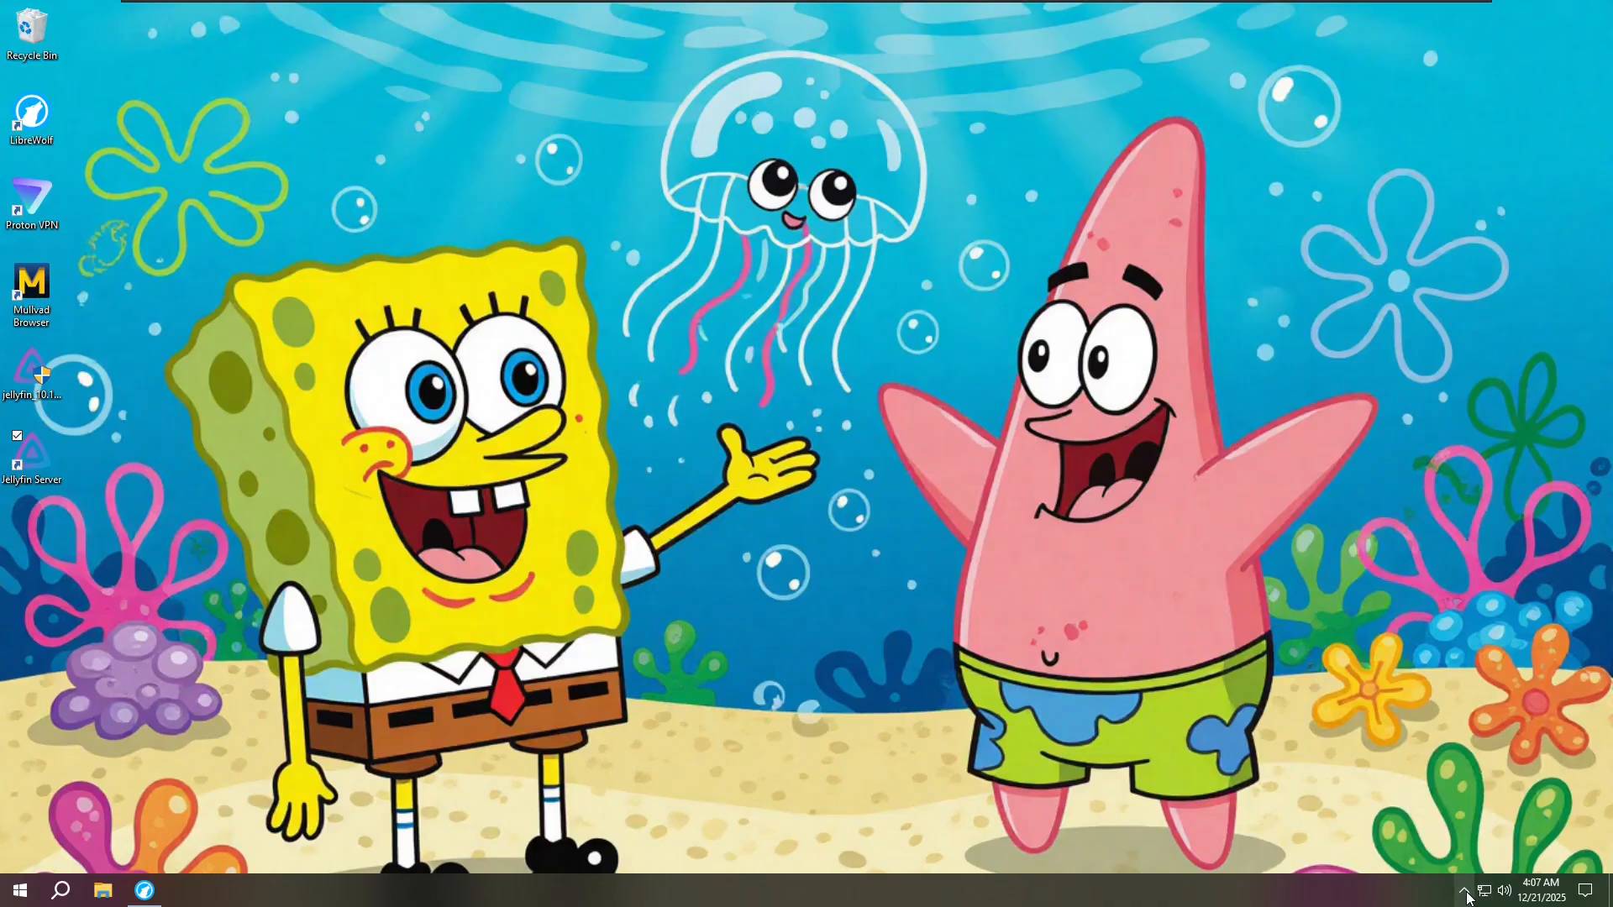
left_click(1459, 879)
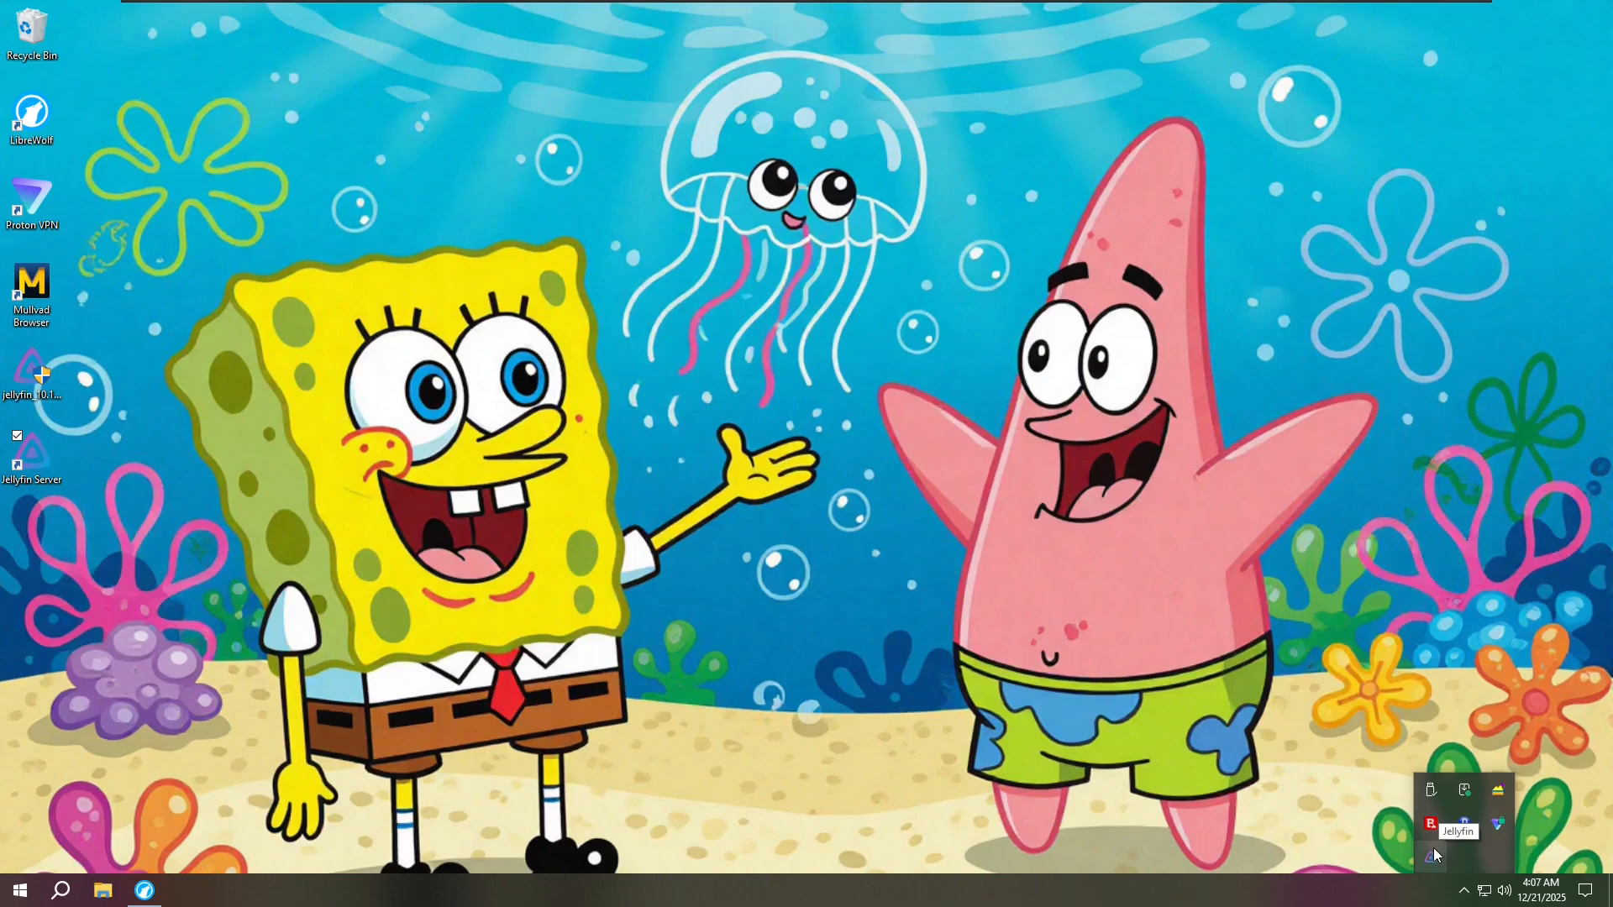
right_click(1432, 852)
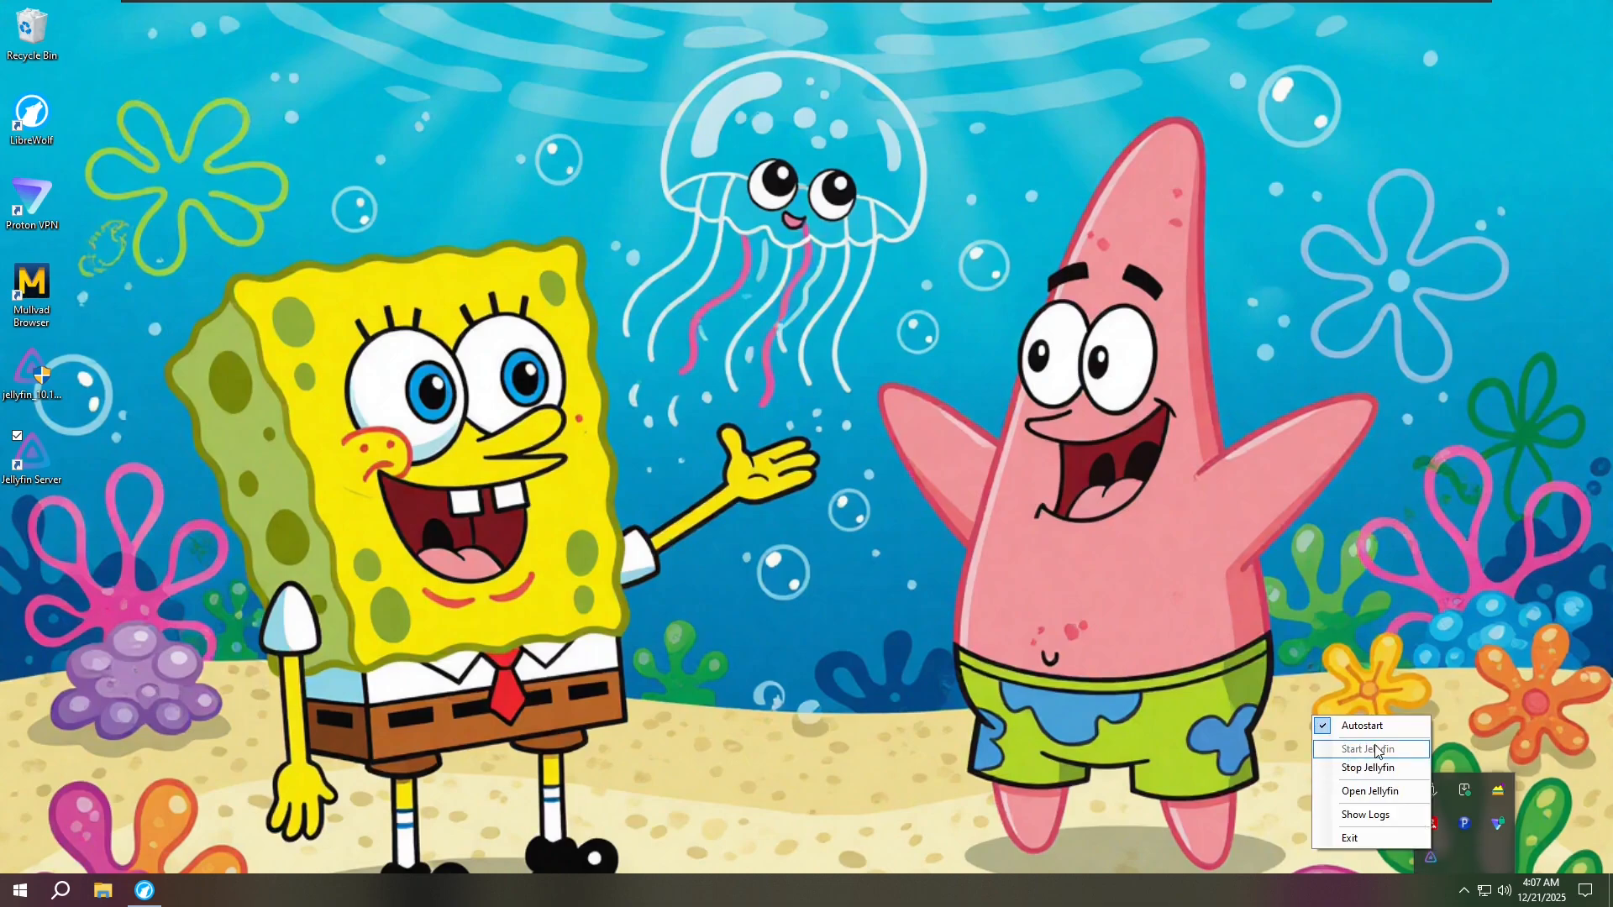
- Open Jellyfin in the browser and rename the server from MYNEWPC to 'Server'
left_click(1381, 800)
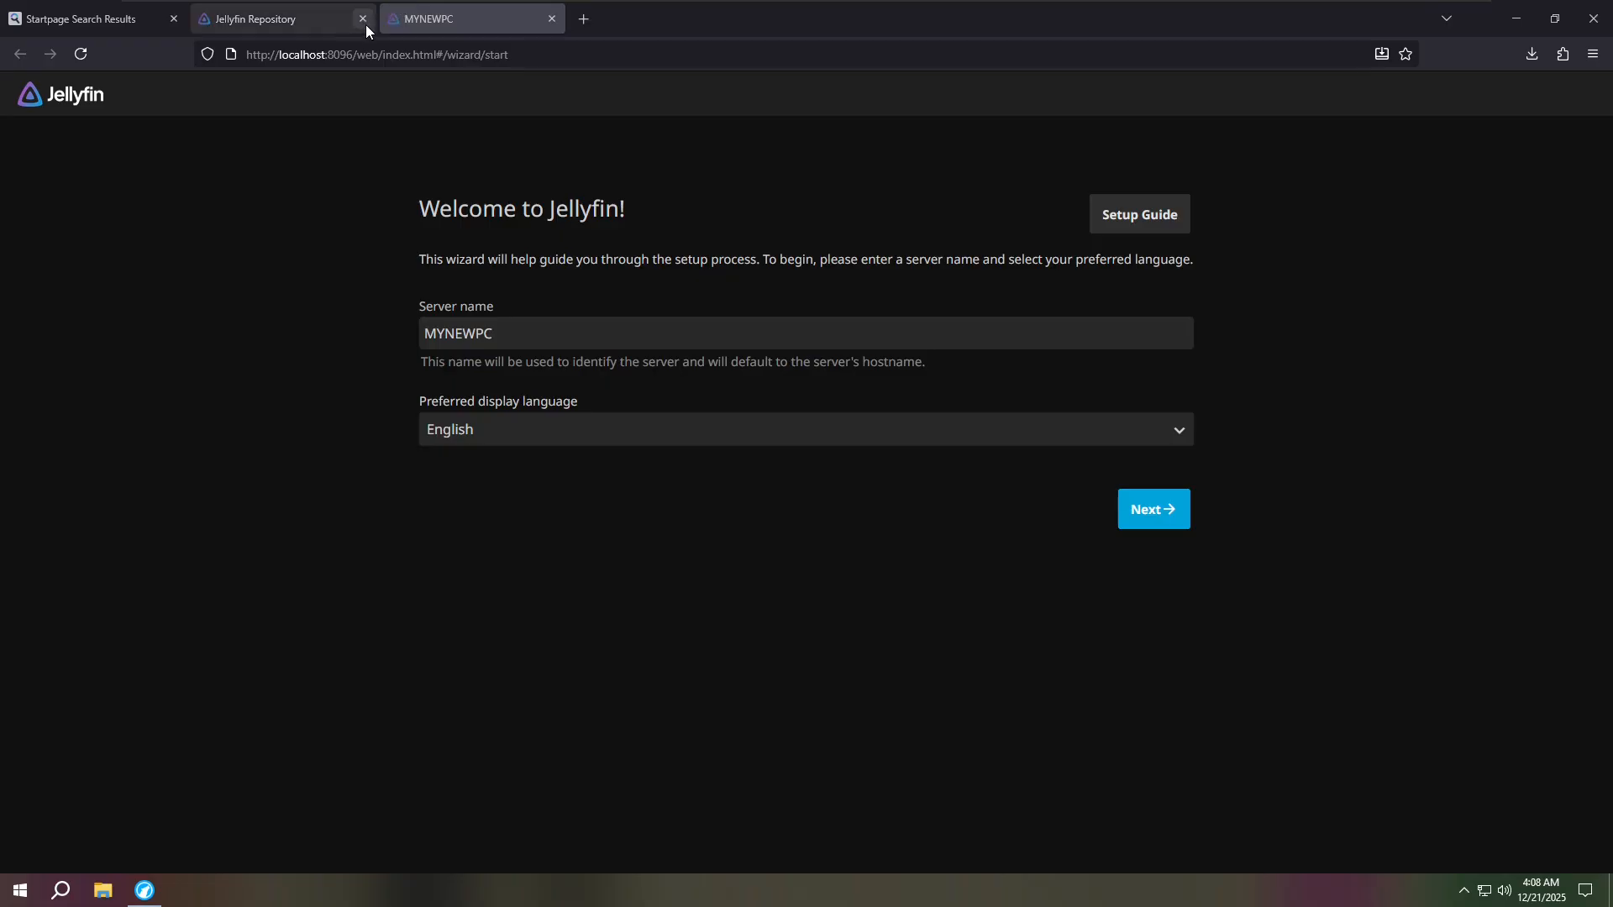
left_click(538, 334)
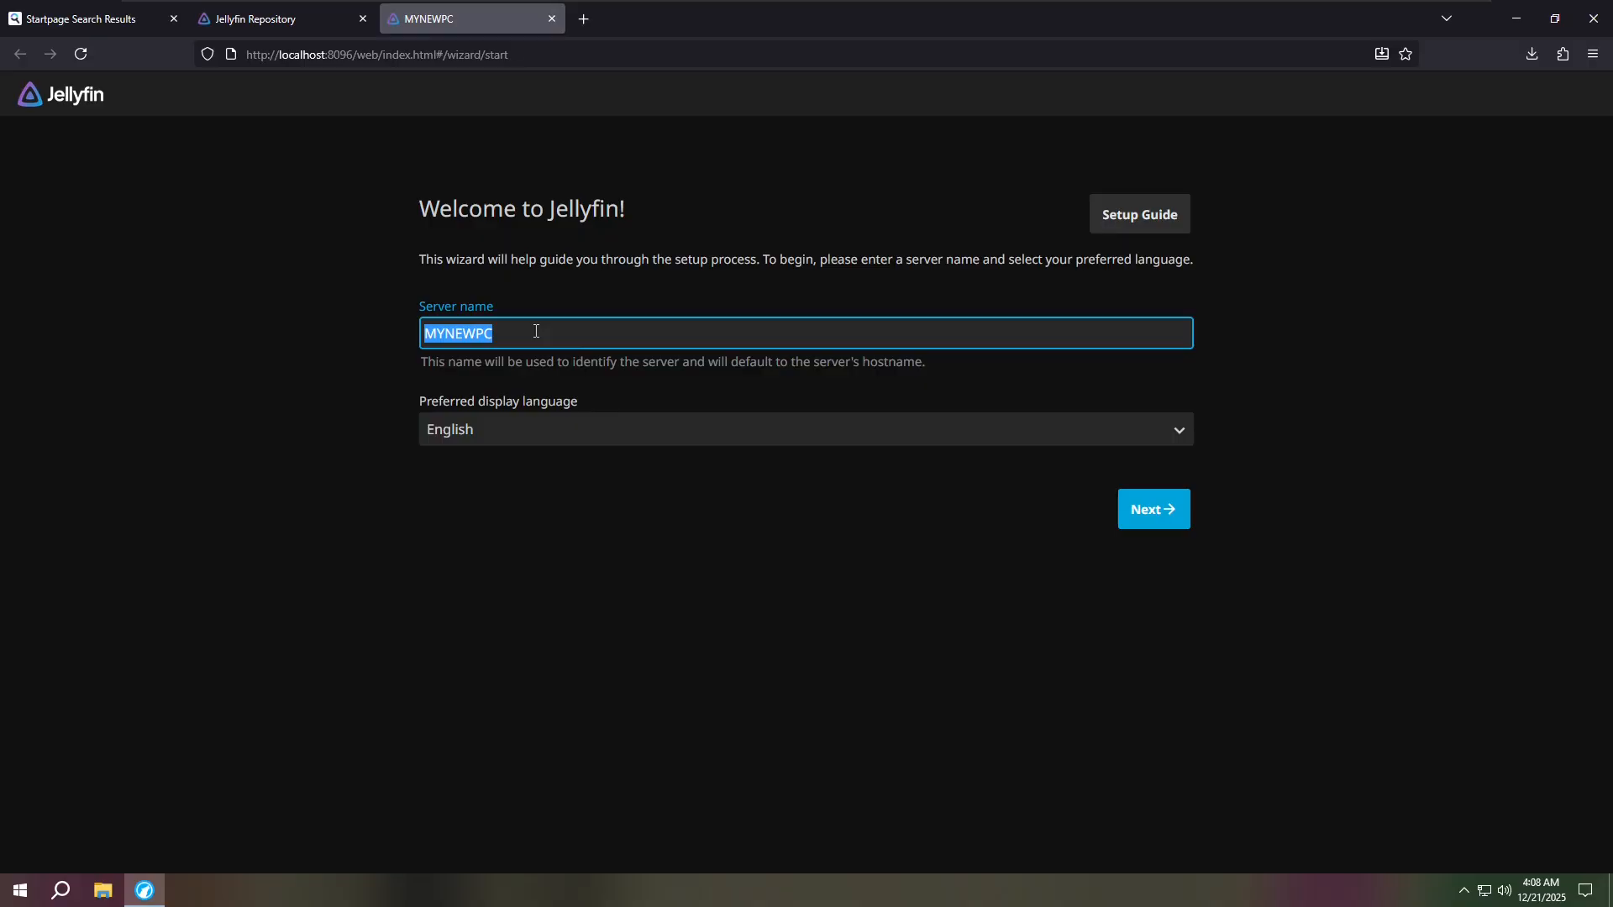
type("Server")
left_click(1152, 523)
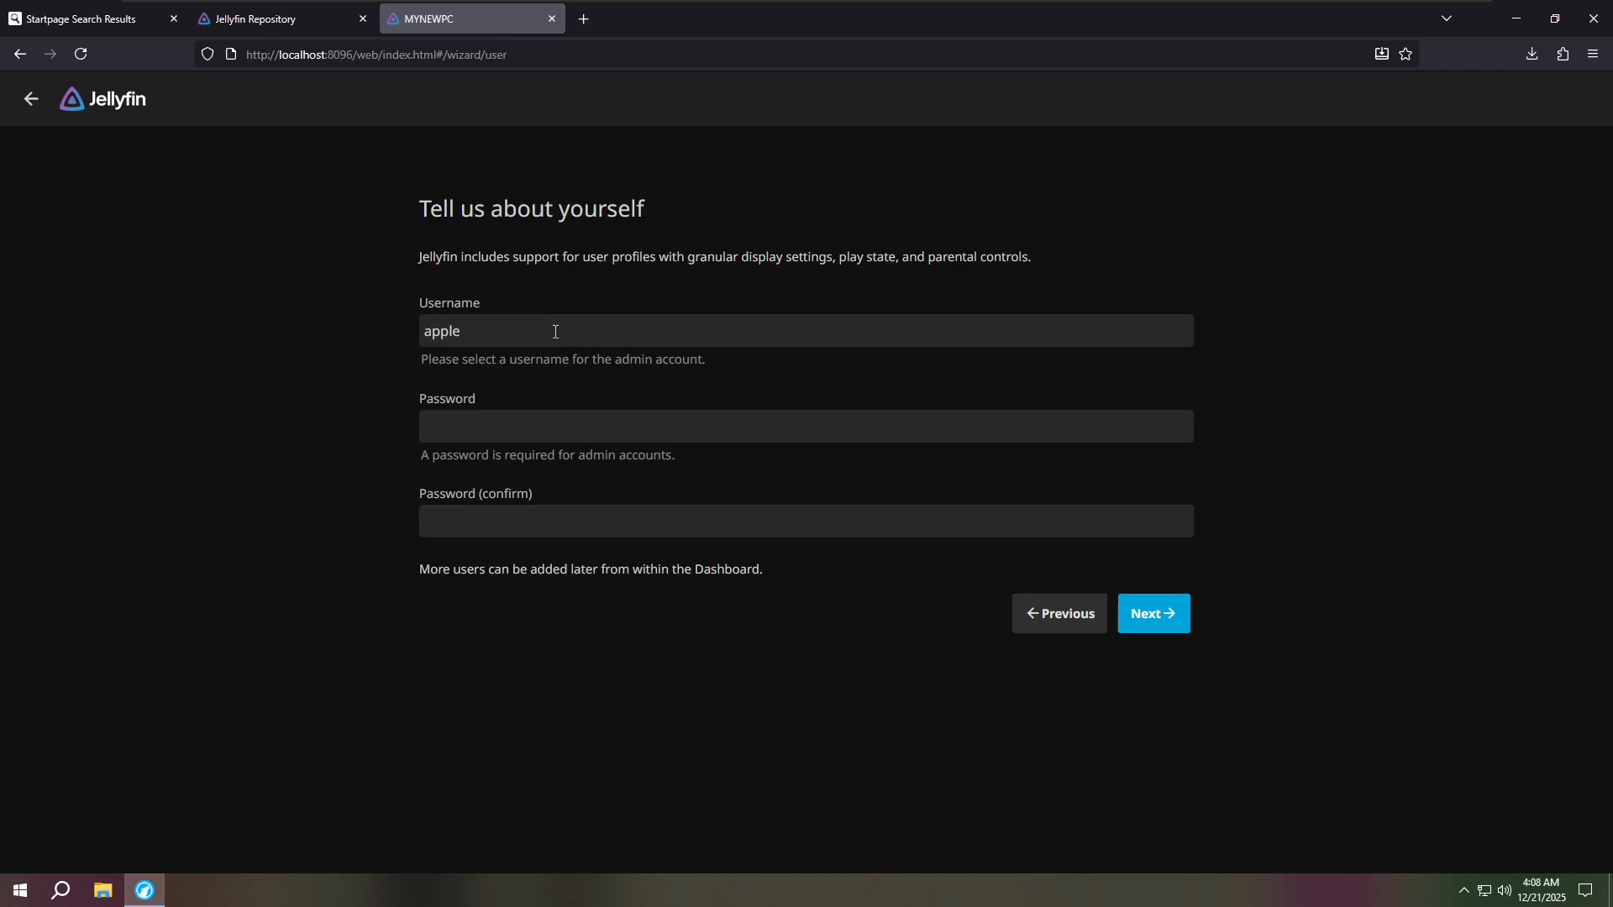
- Enter and confirm the admin account password, then continue to the media libraries step
left_click(544, 418)
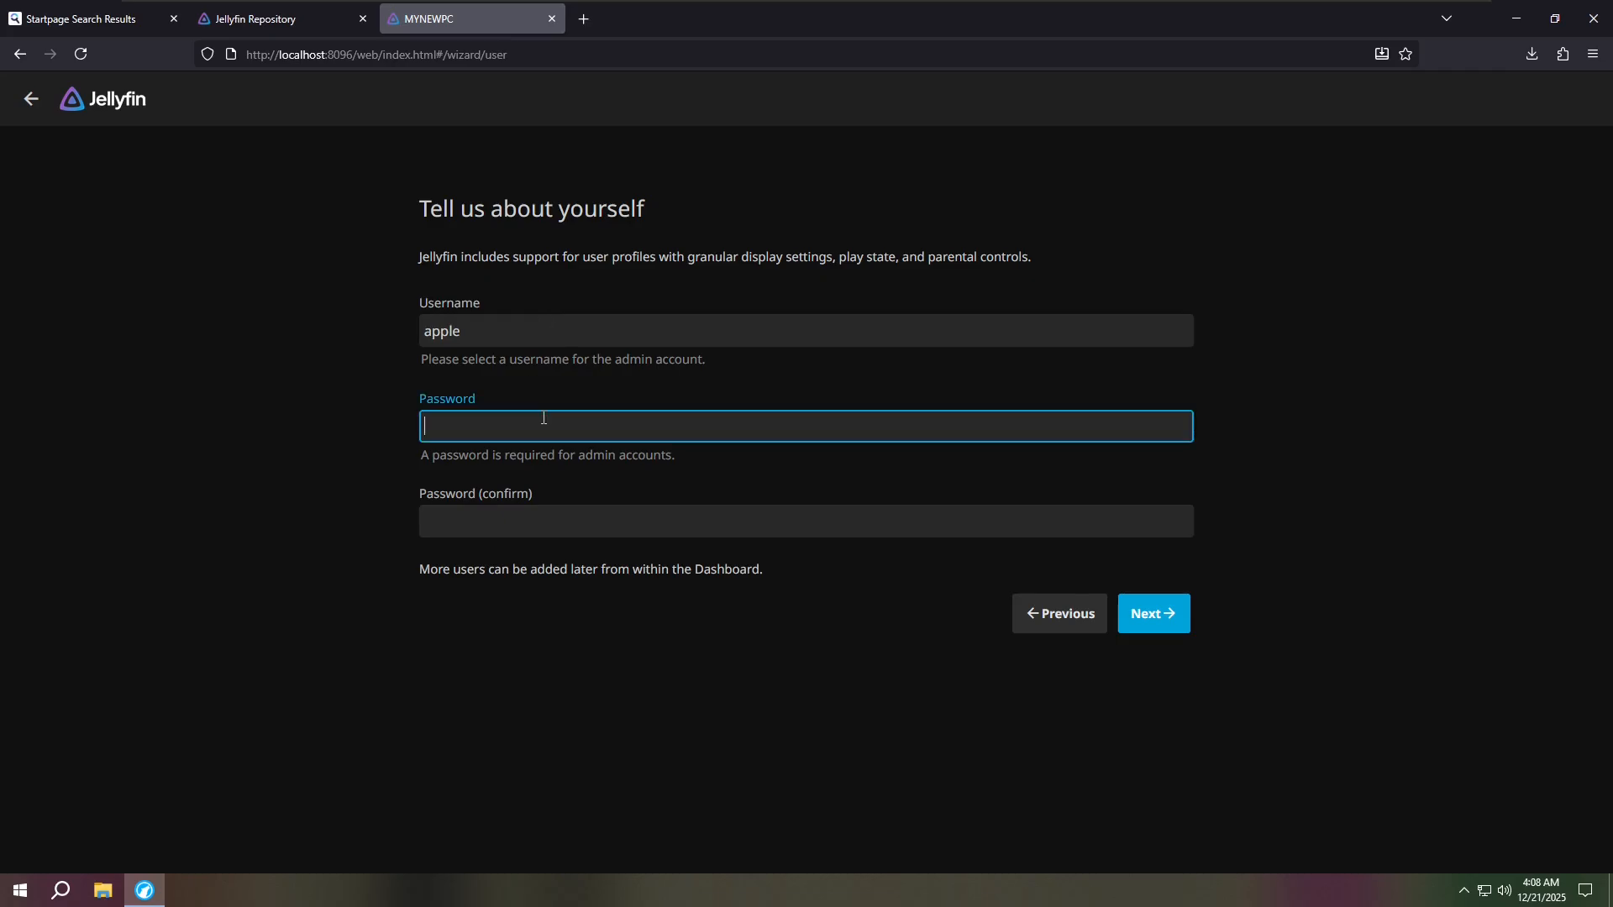
type("aaa")
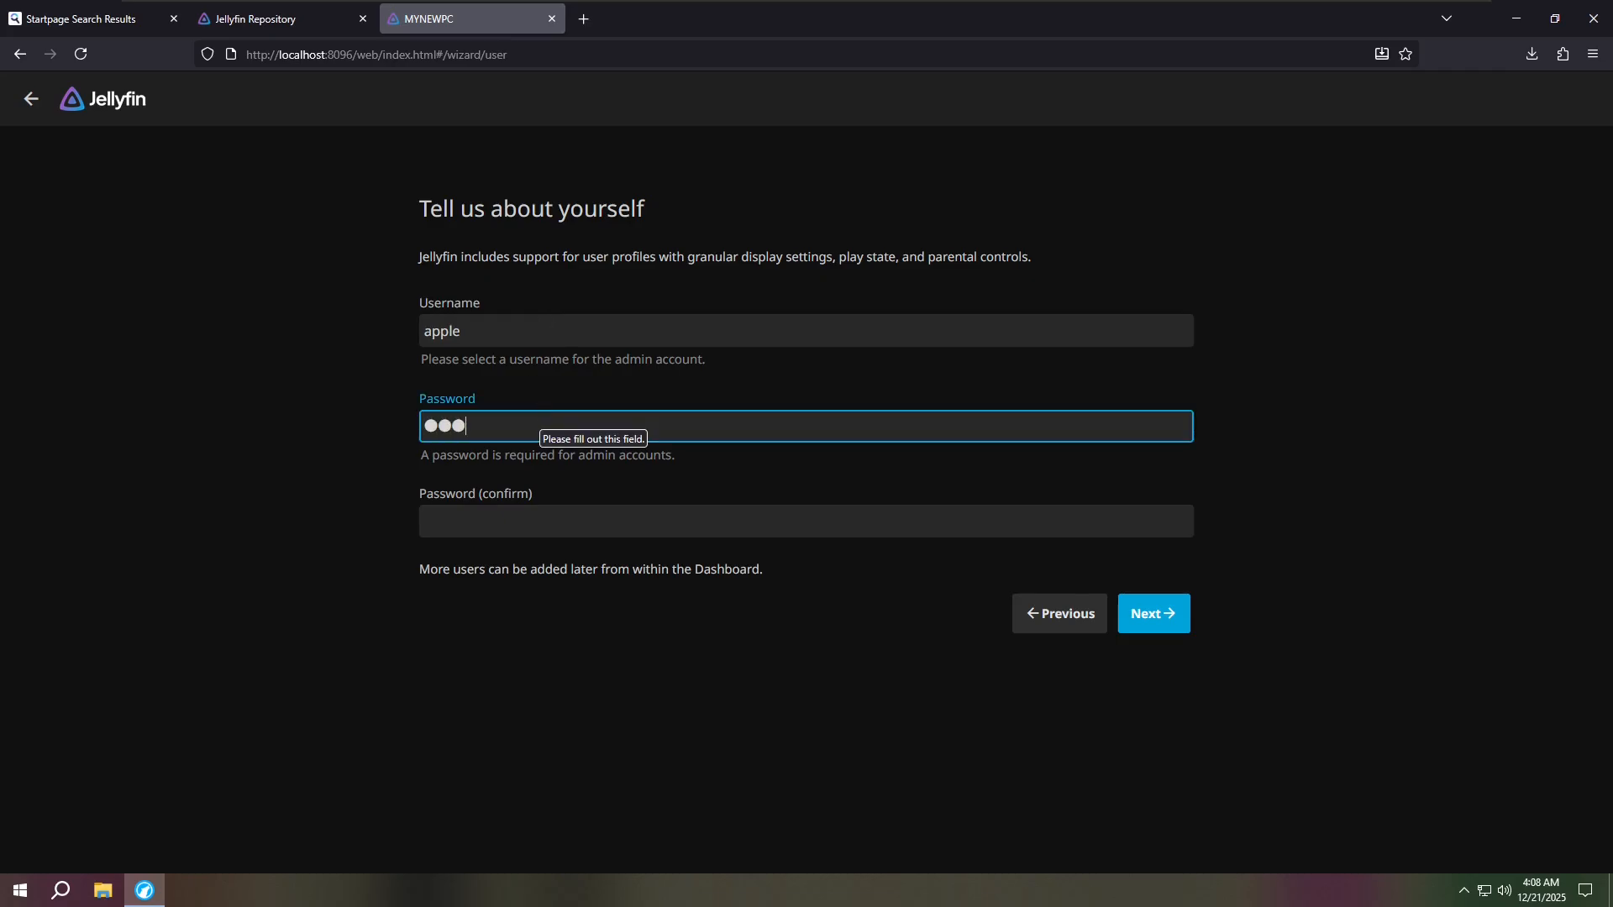
key("Tab")
type("aaa")
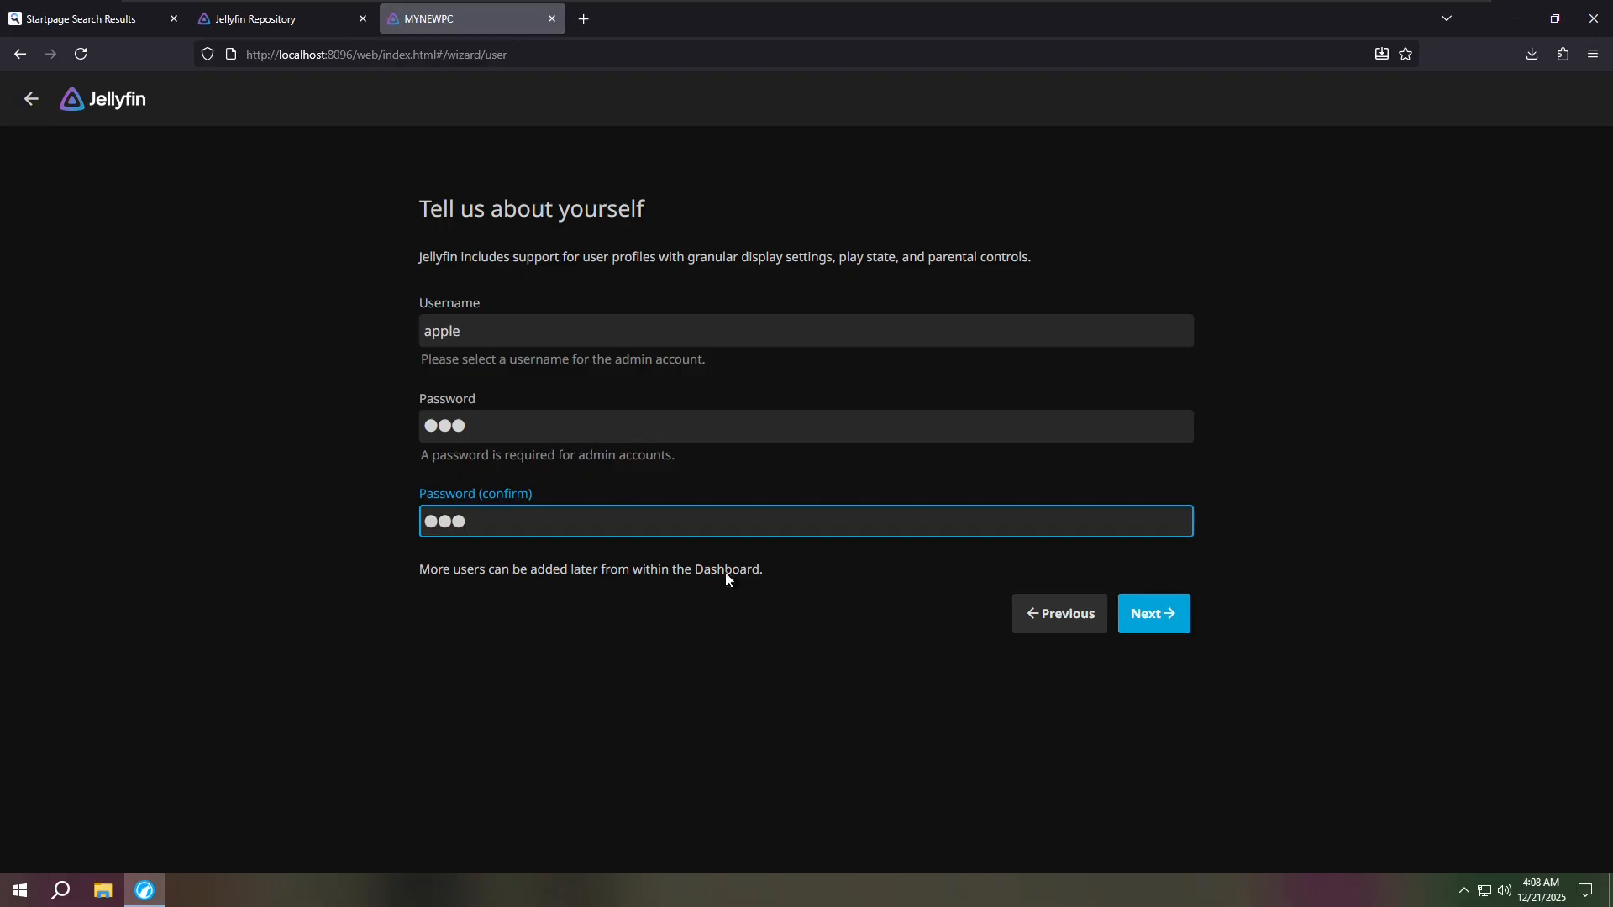
left_click(1153, 622)
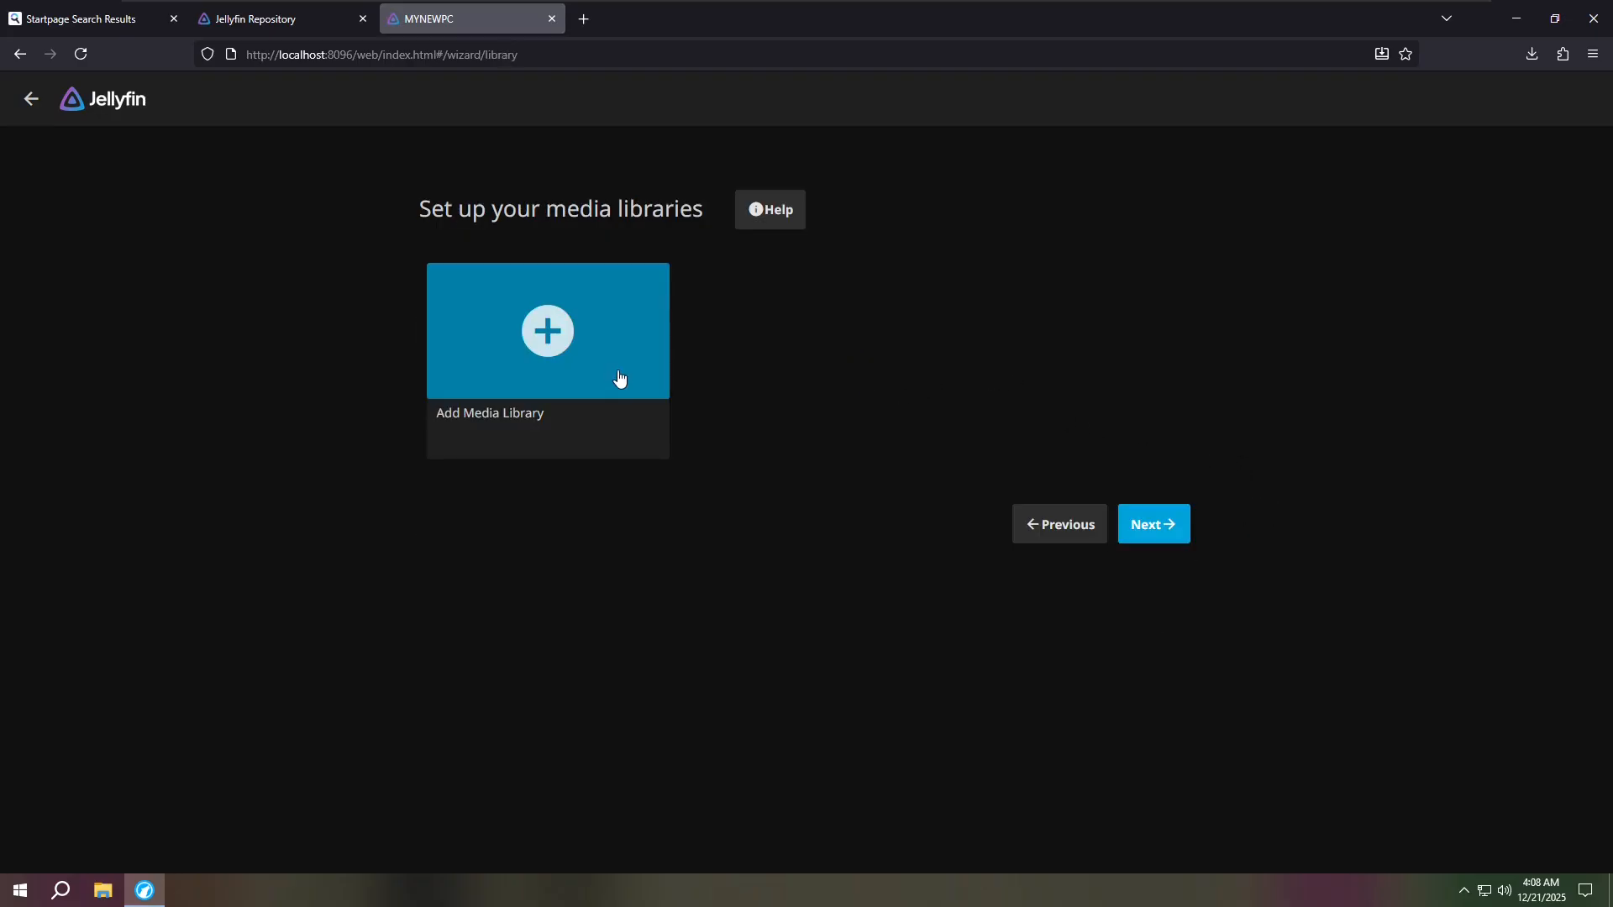
left_click(540, 340)
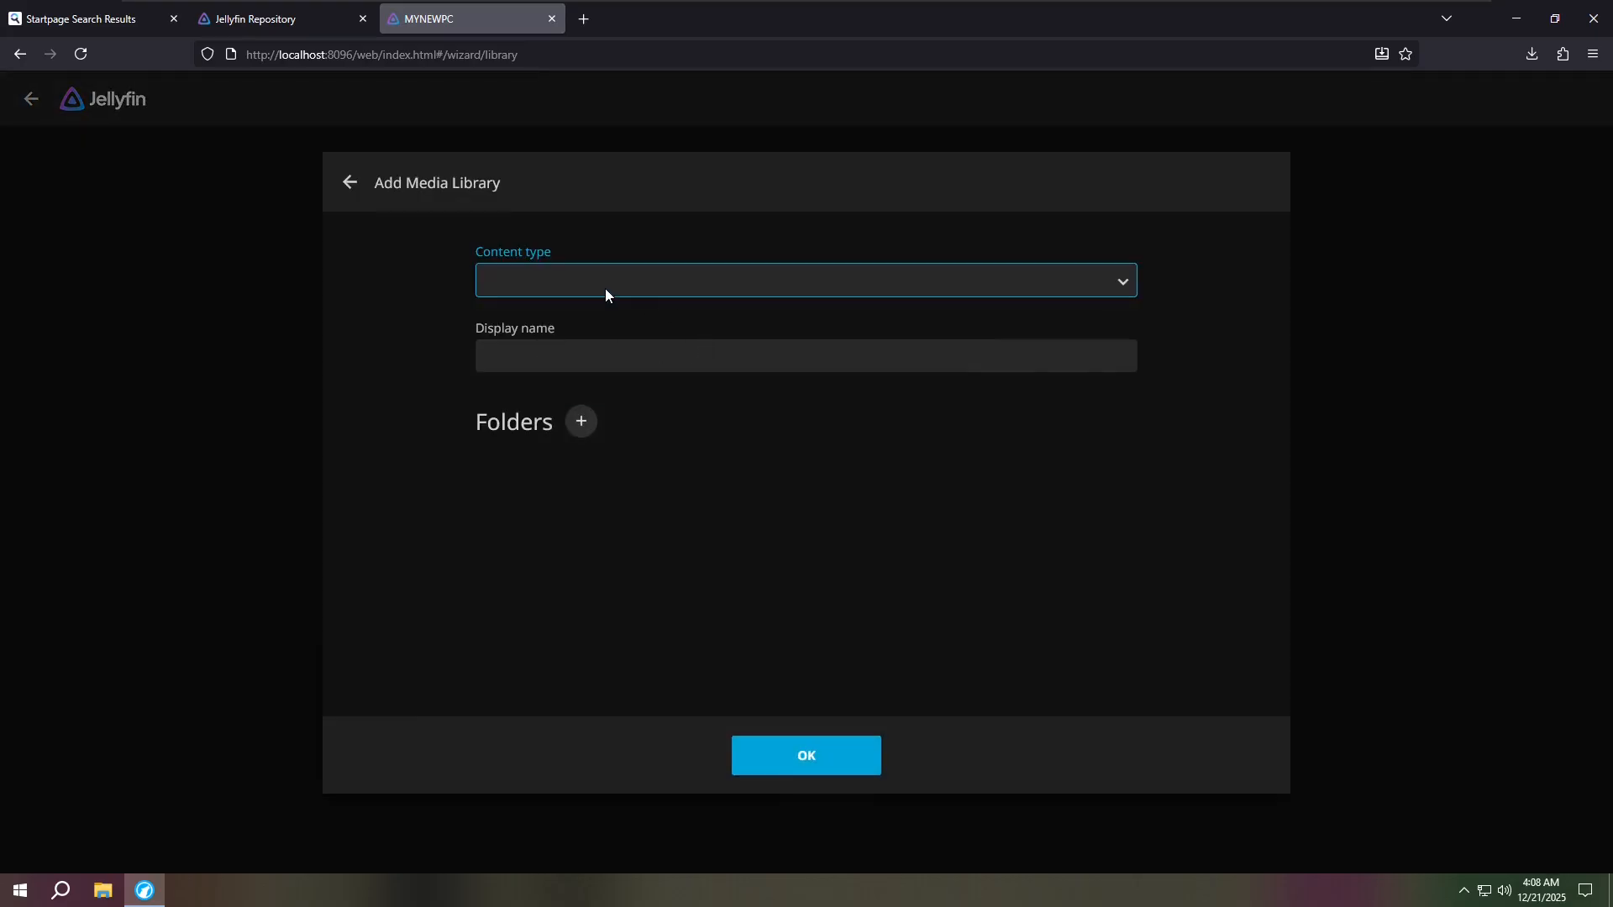
- Set the new library's content type to Movies and change its display name from Movies to 'stuff'
left_click(663, 292)
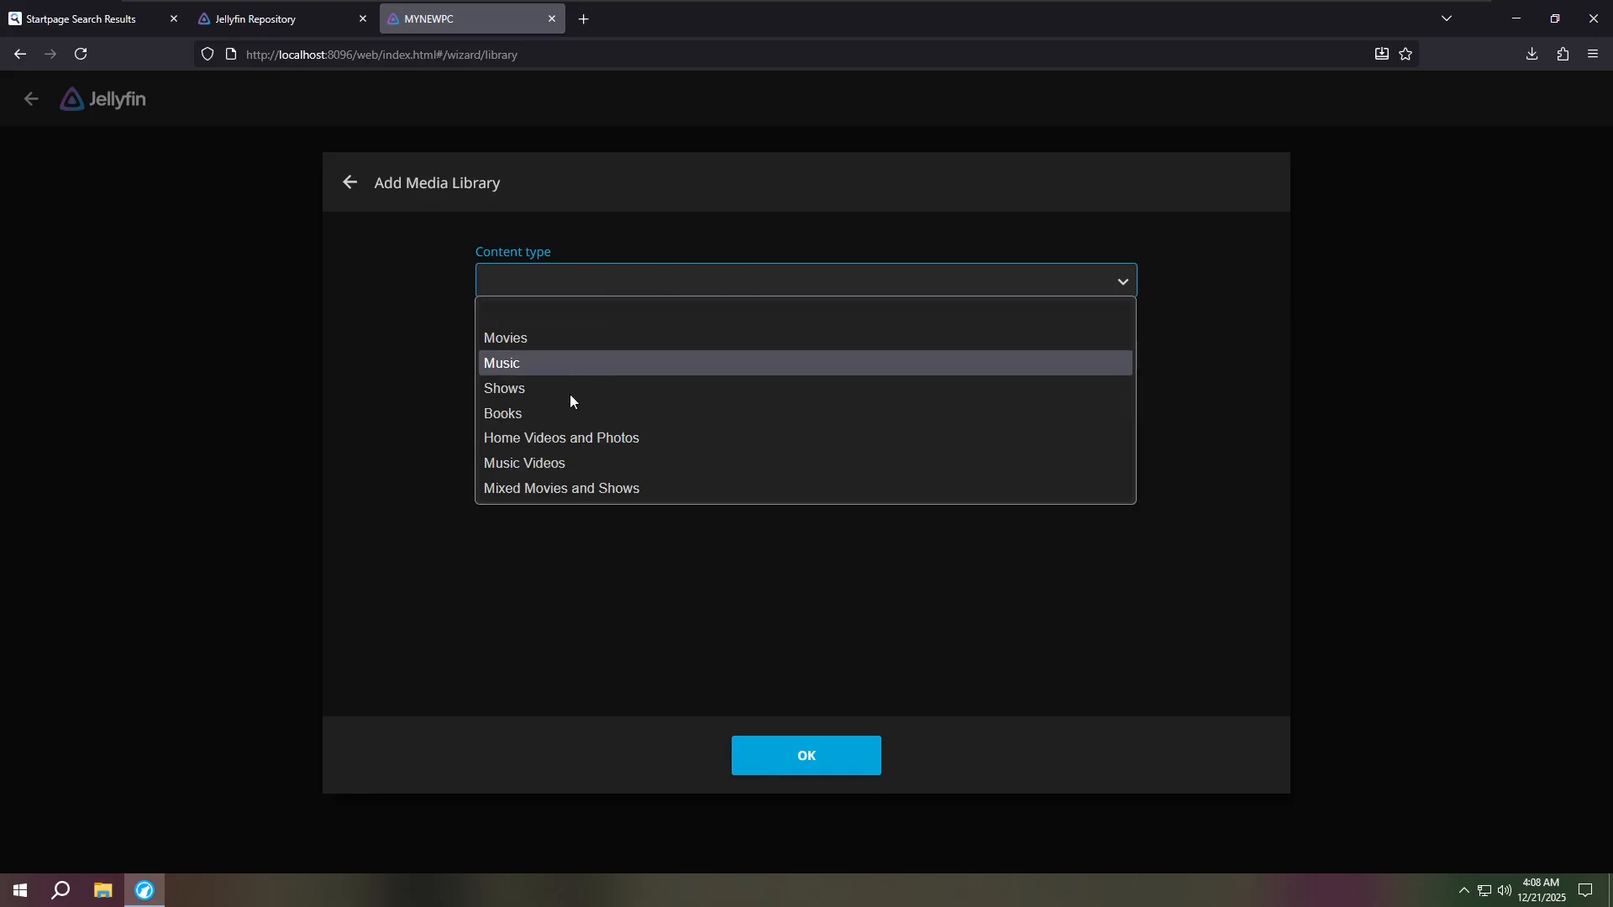
left_click(529, 341)
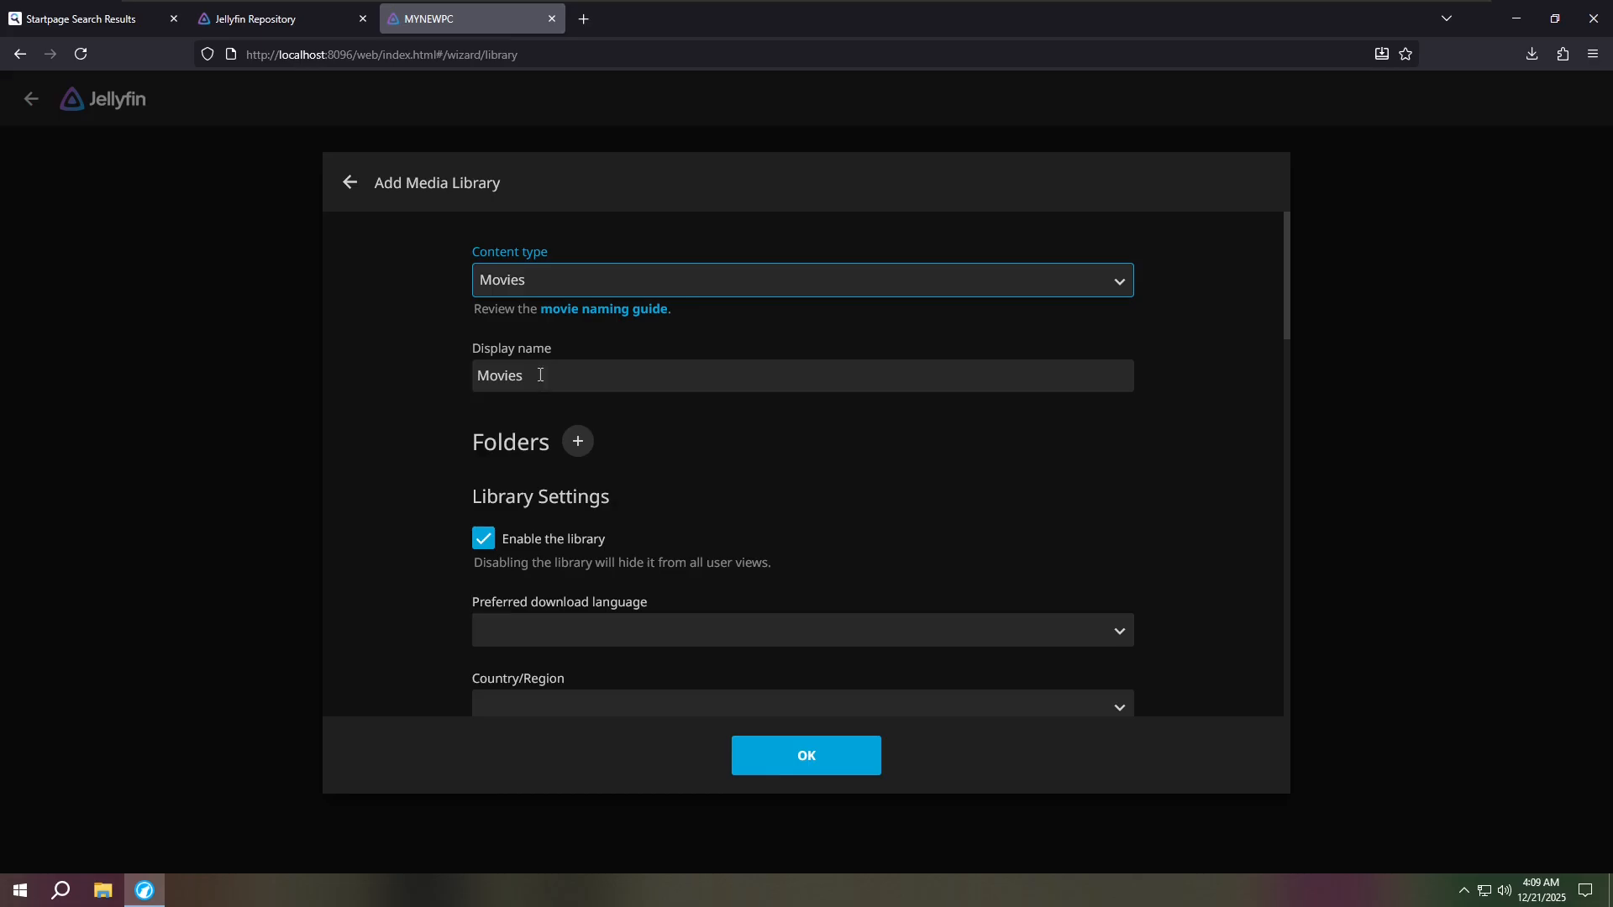
scroll(763, 476, "down", 1)
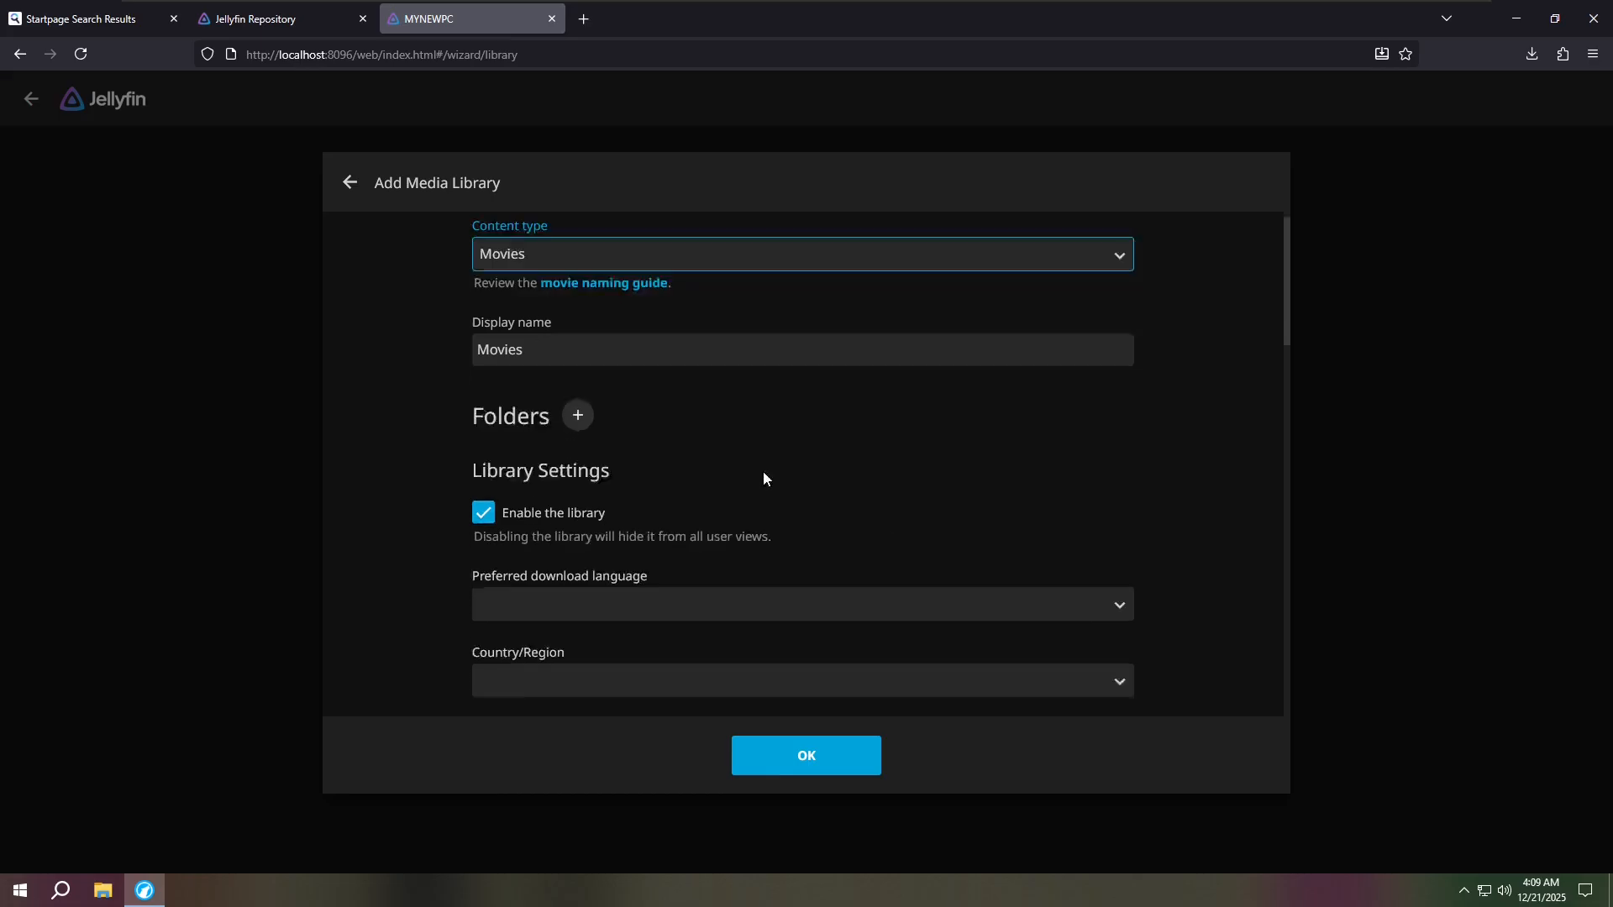
scroll(802, 431, "up", 1)
scroll(789, 426, "down", 3)
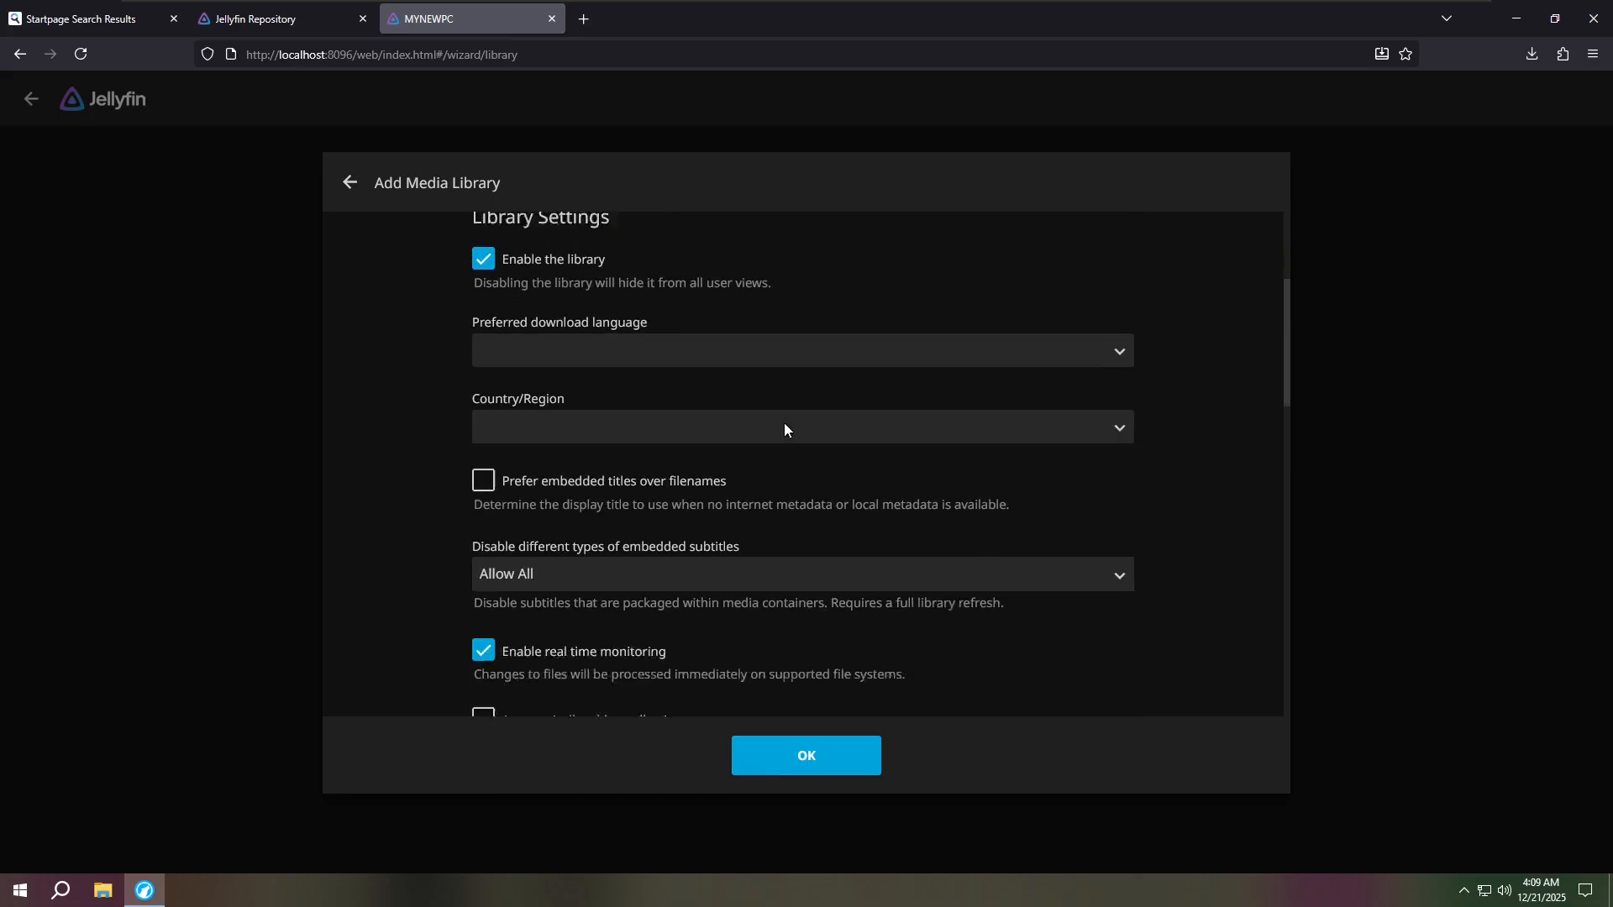
scroll(544, 385, "up", 3)
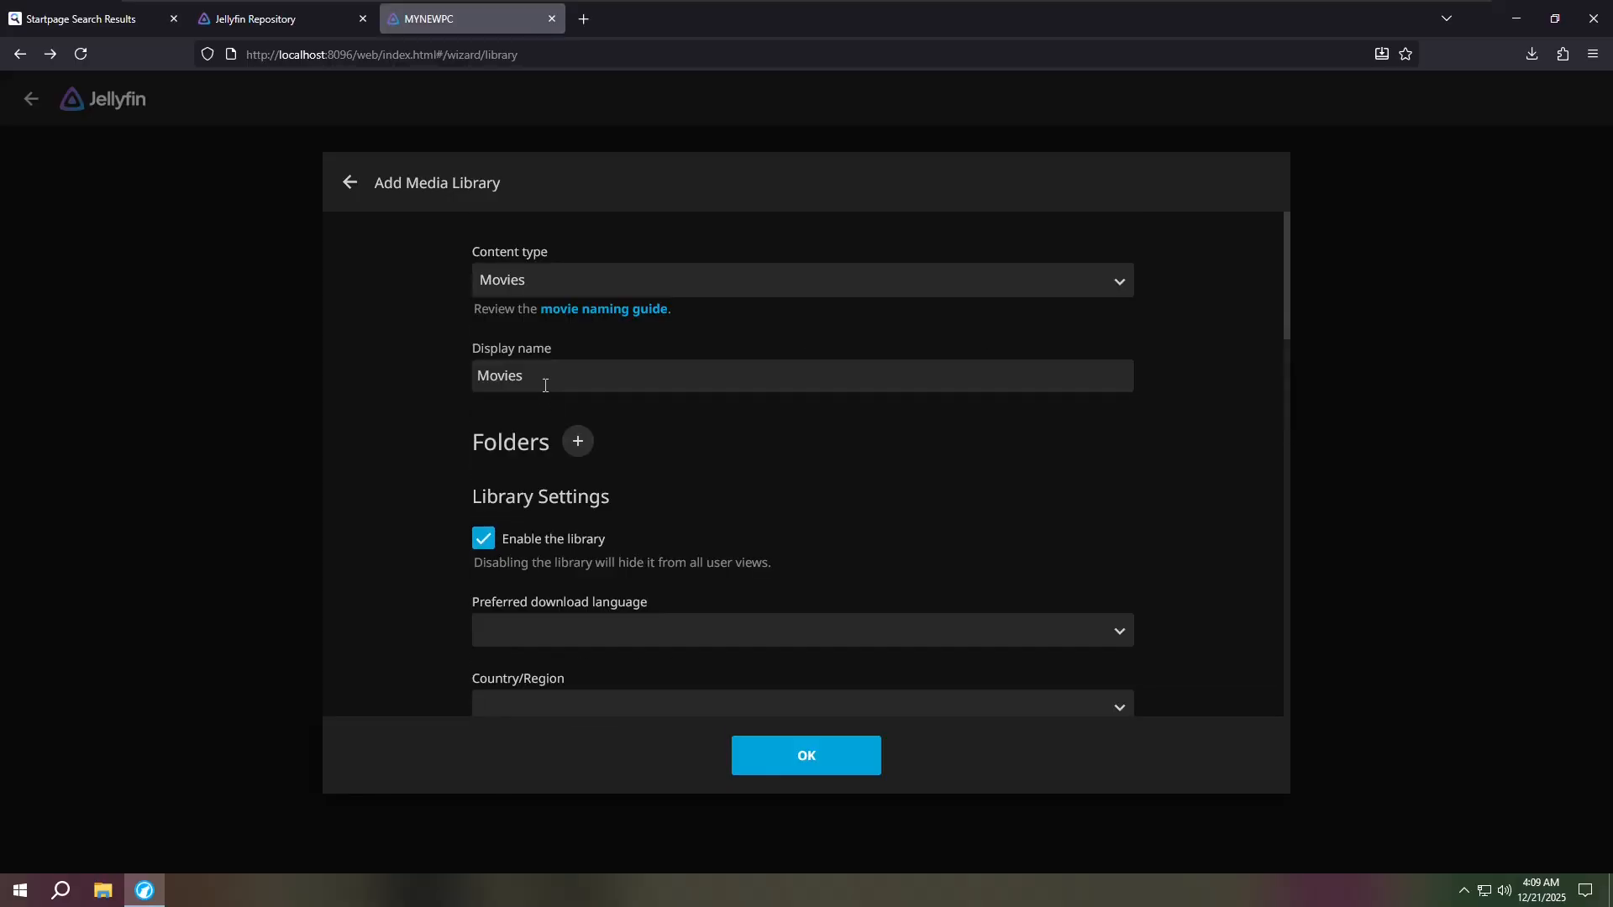
left_click_drag(546, 383, 362, 366)
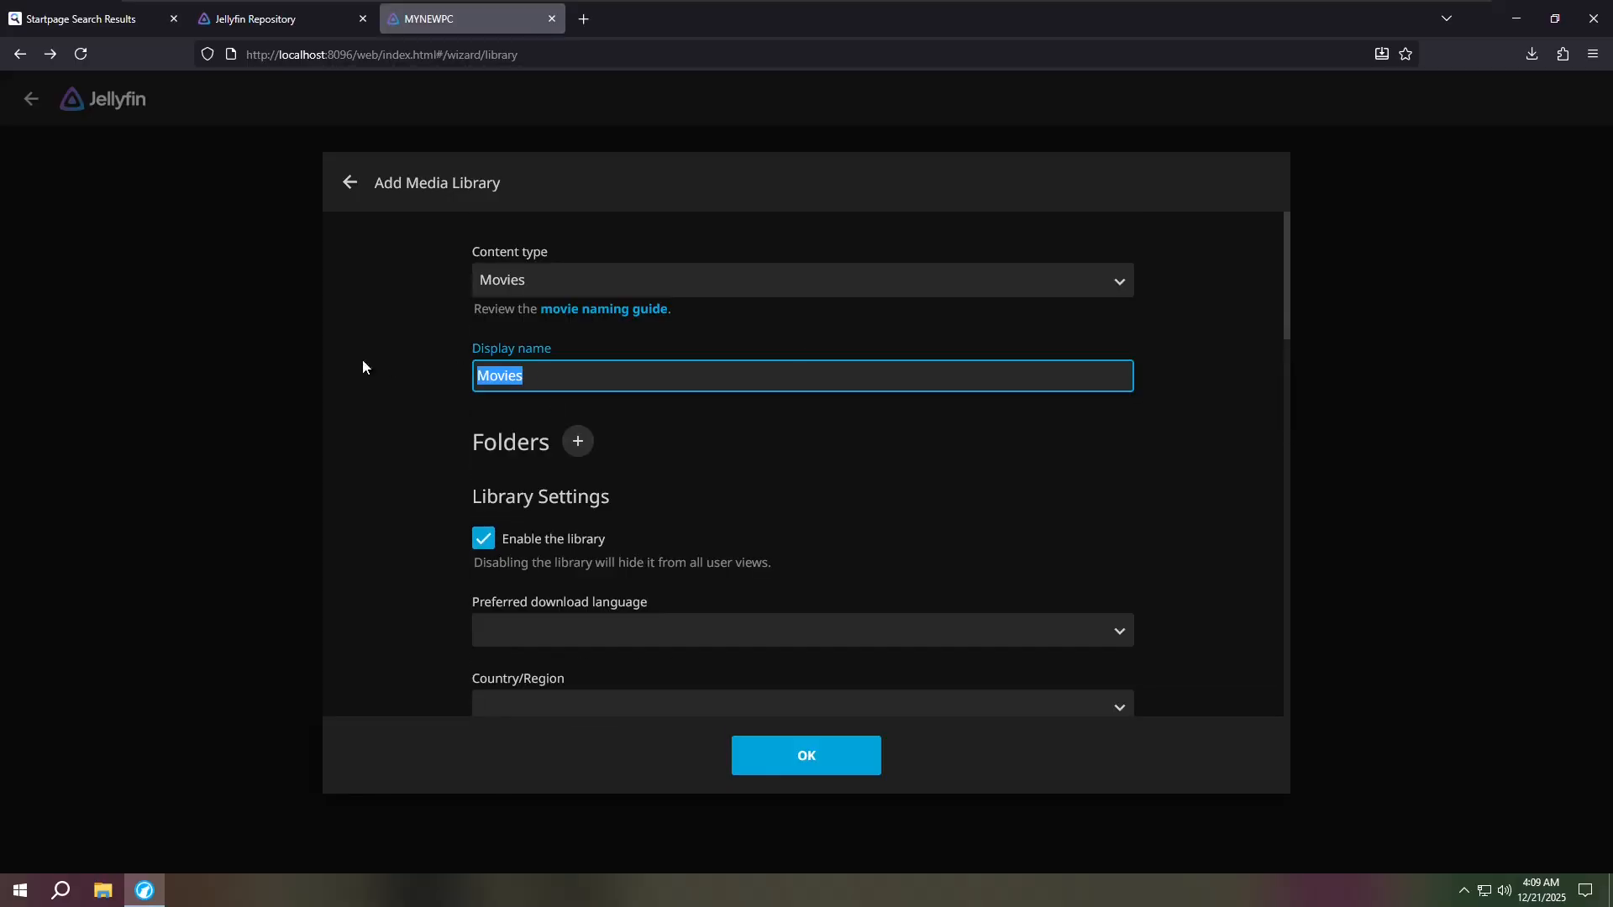
left_click(563, 371)
key("BackSpace")
key("BackSpace")
key("BackSpace")
key("BackSpace")
key("BackSpace")
key("BackSpace")
type("stuff")
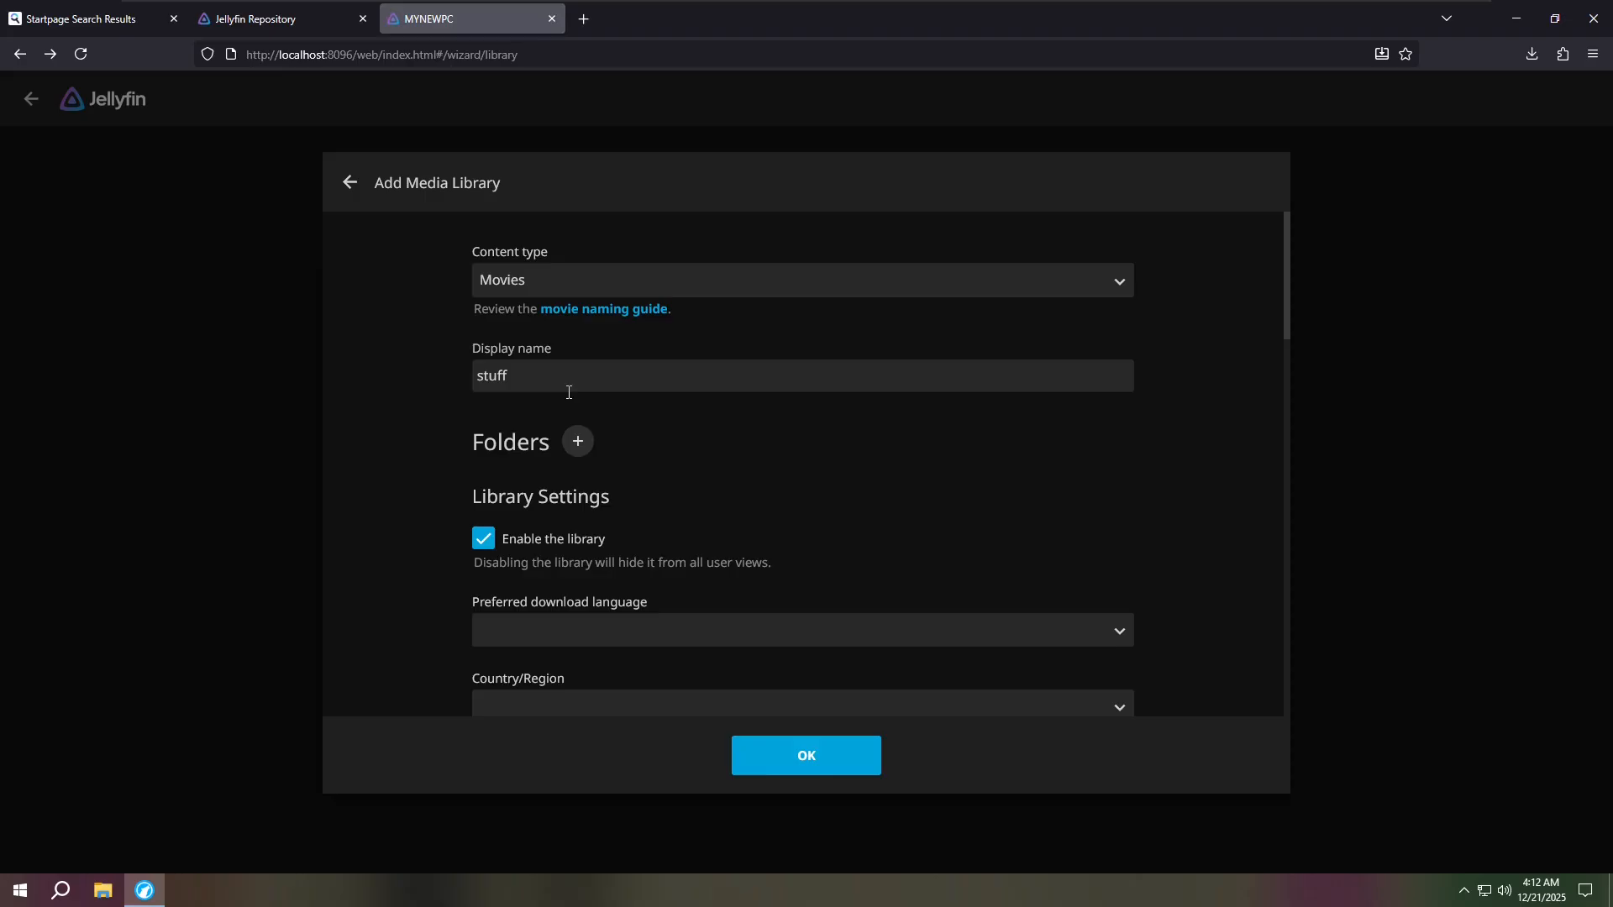
left_click_drag(468, 439, 549, 439)
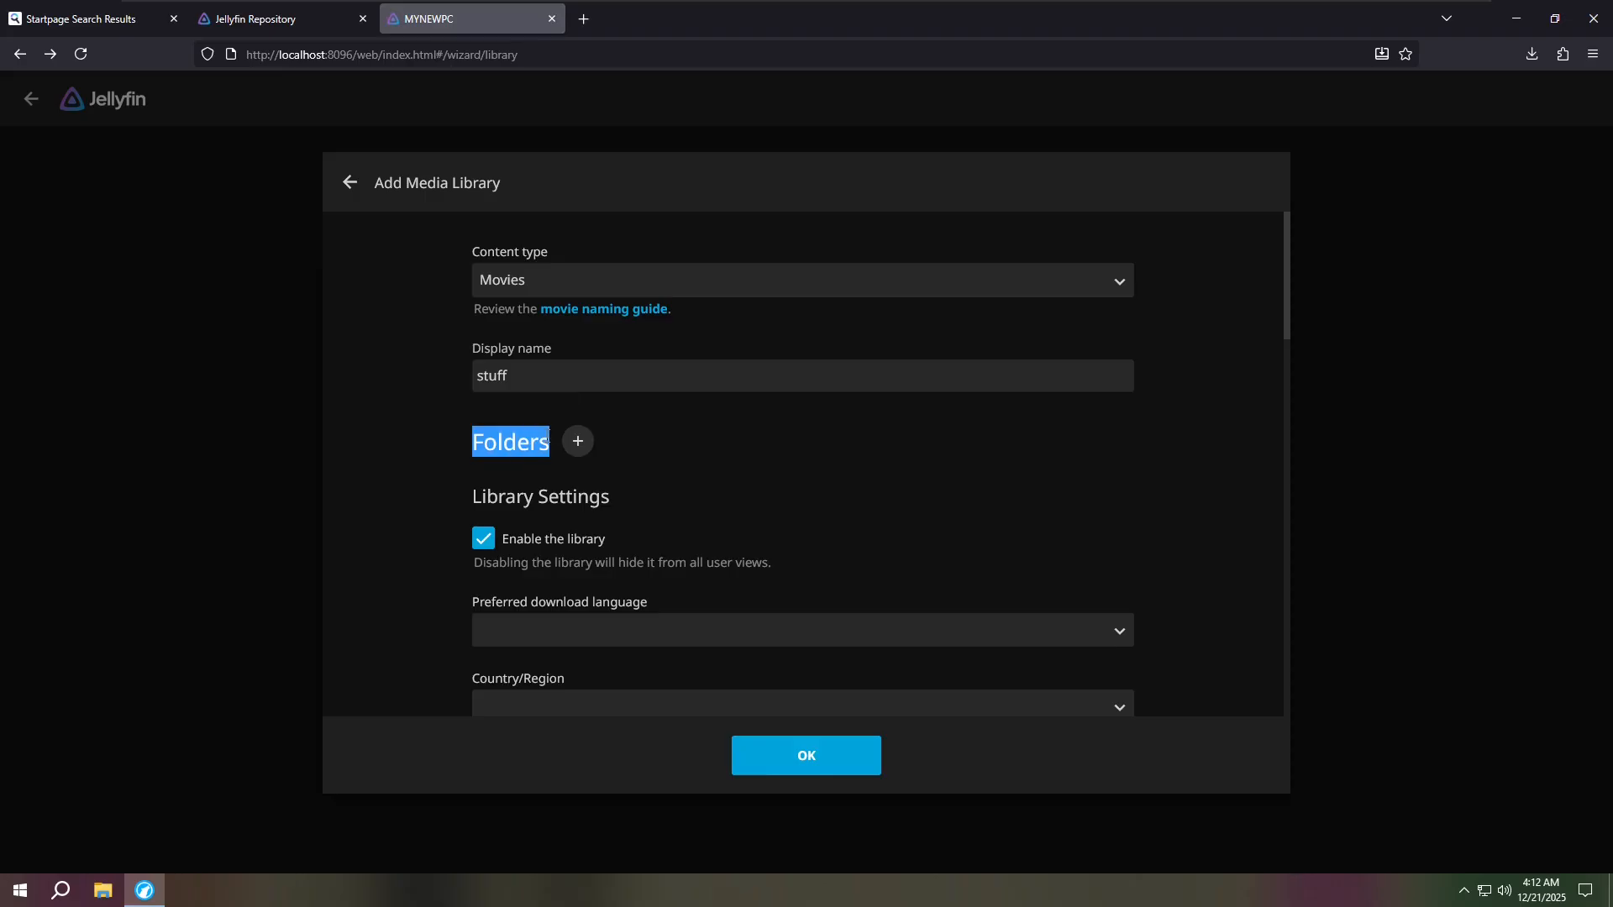
- Add C:\stuff as the library's folder and save the 'stuff' library
left_click(580, 444)
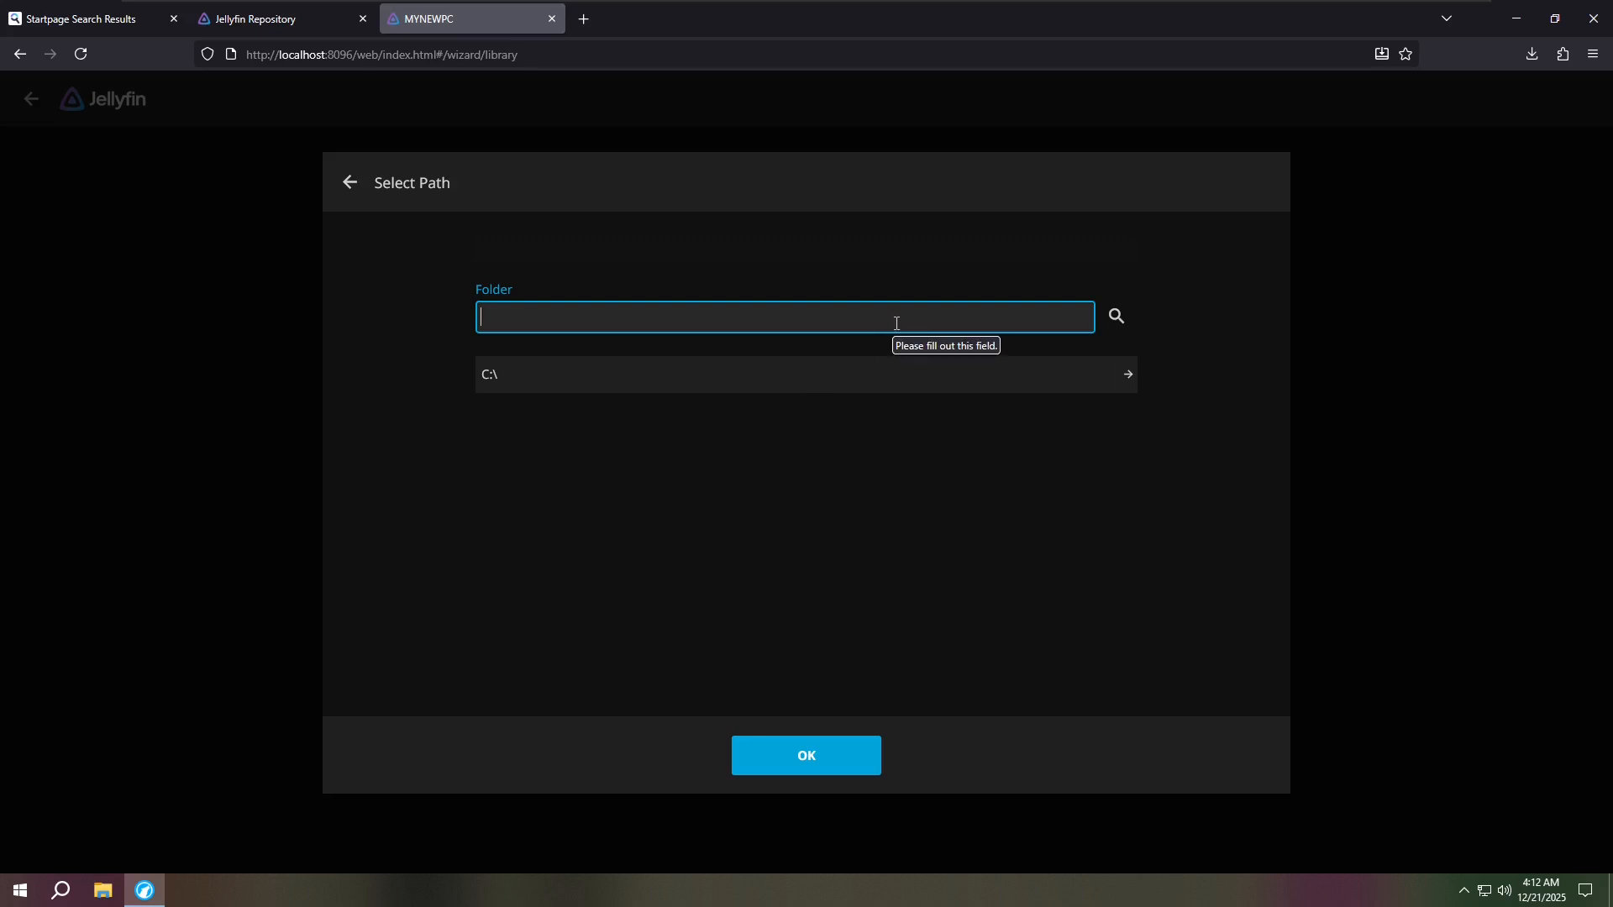
type("C:\\stuff")
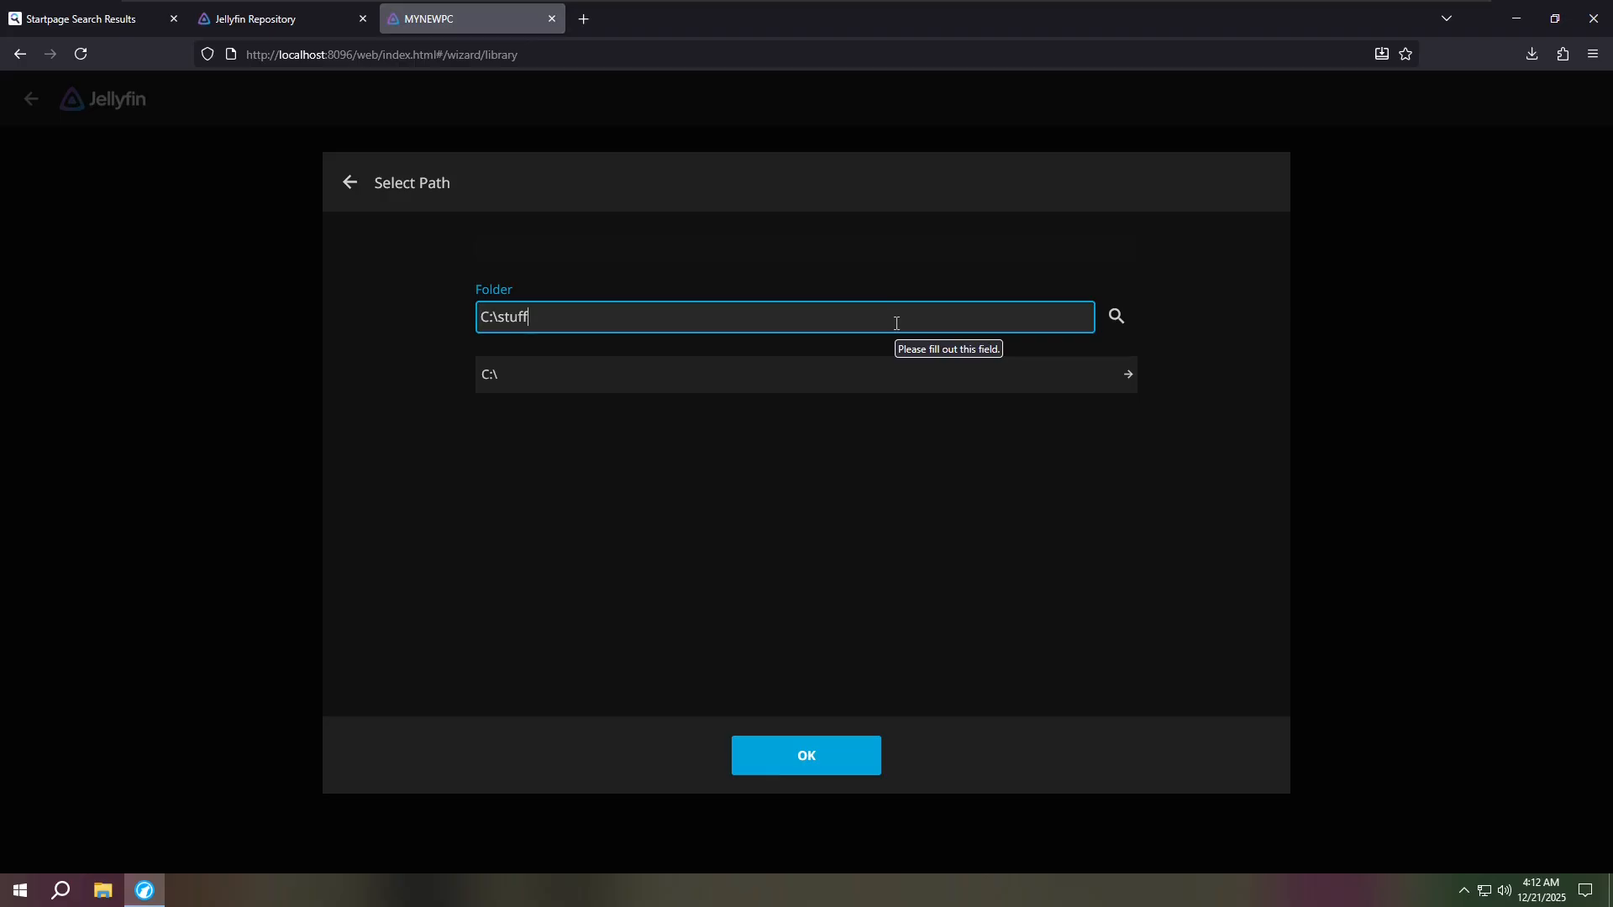
left_click(829, 759)
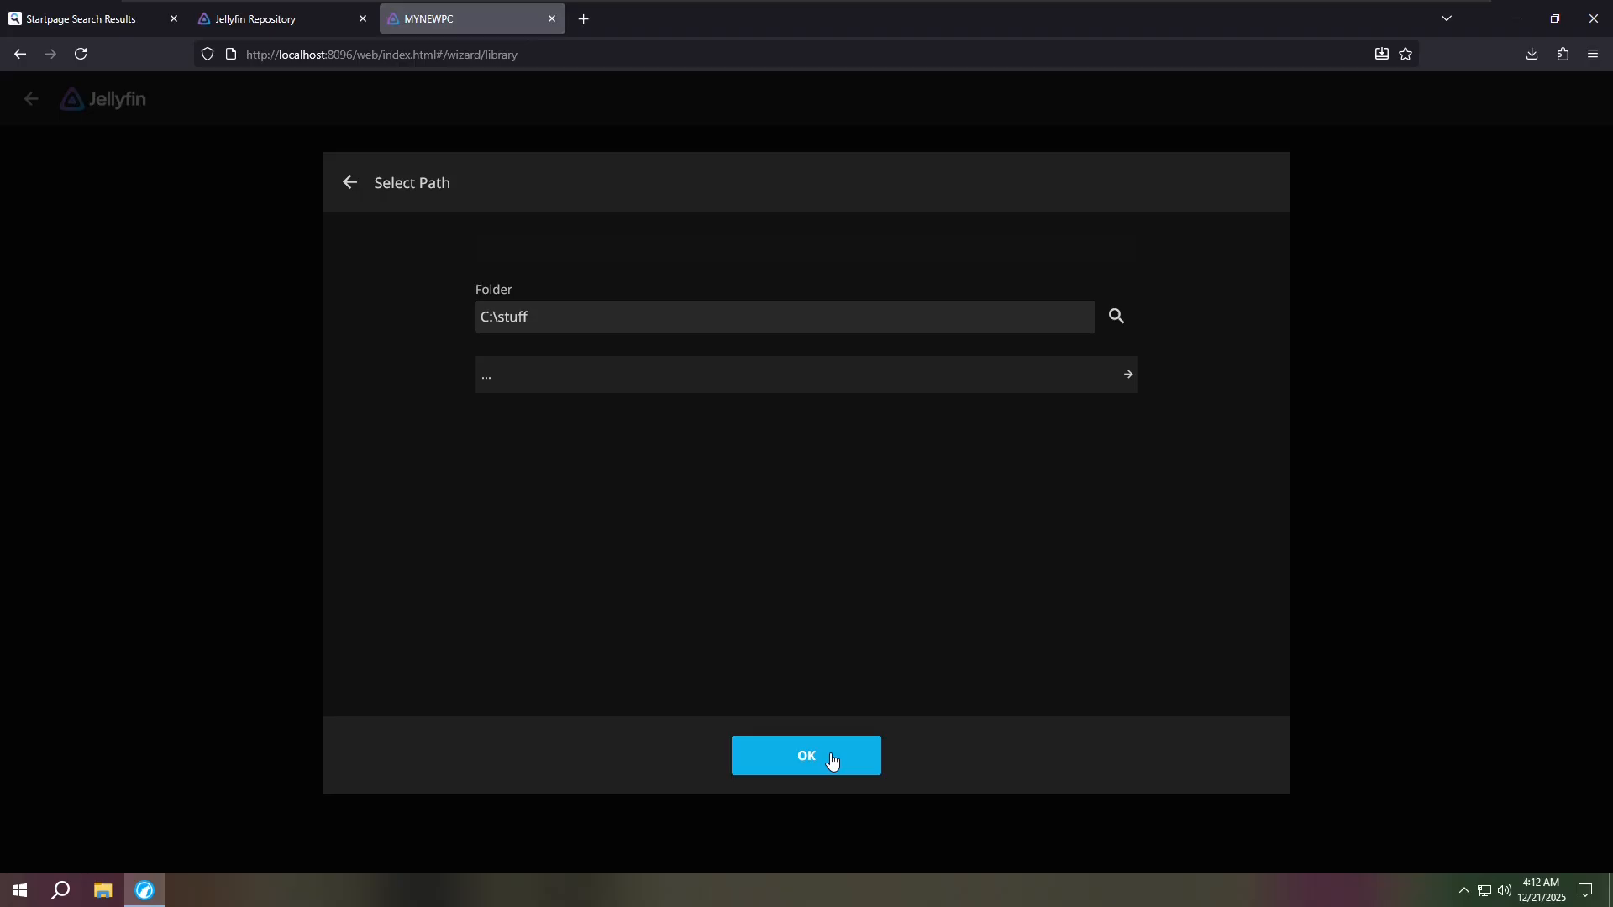
scroll(870, 412, "down", 2)
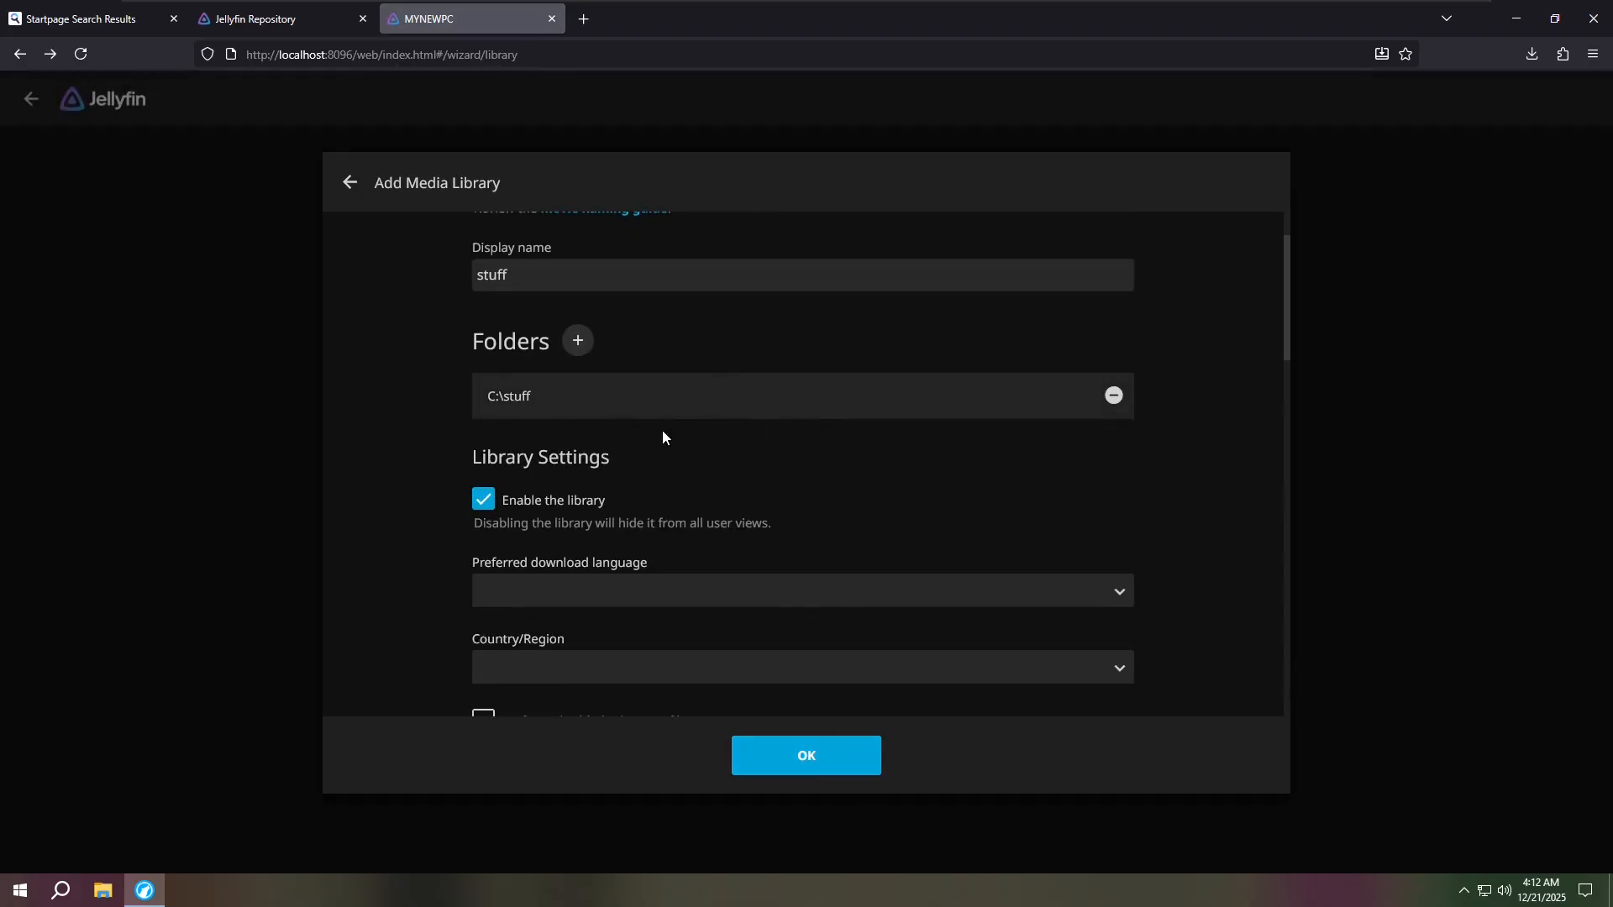
scroll(832, 464, "down", 2)
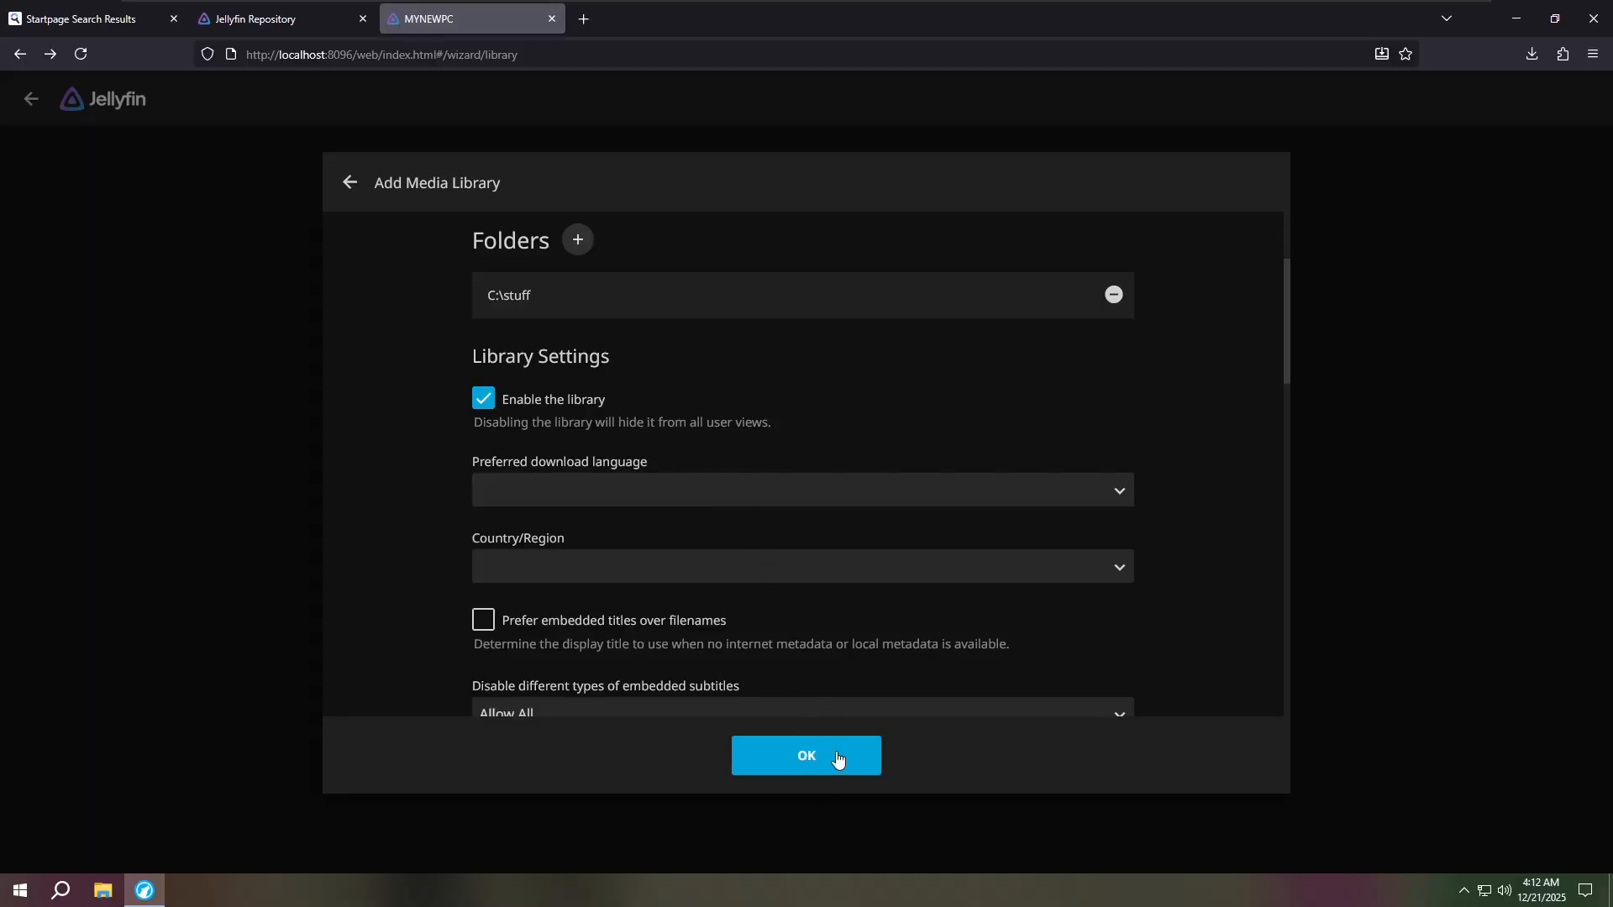
left_click(828, 752)
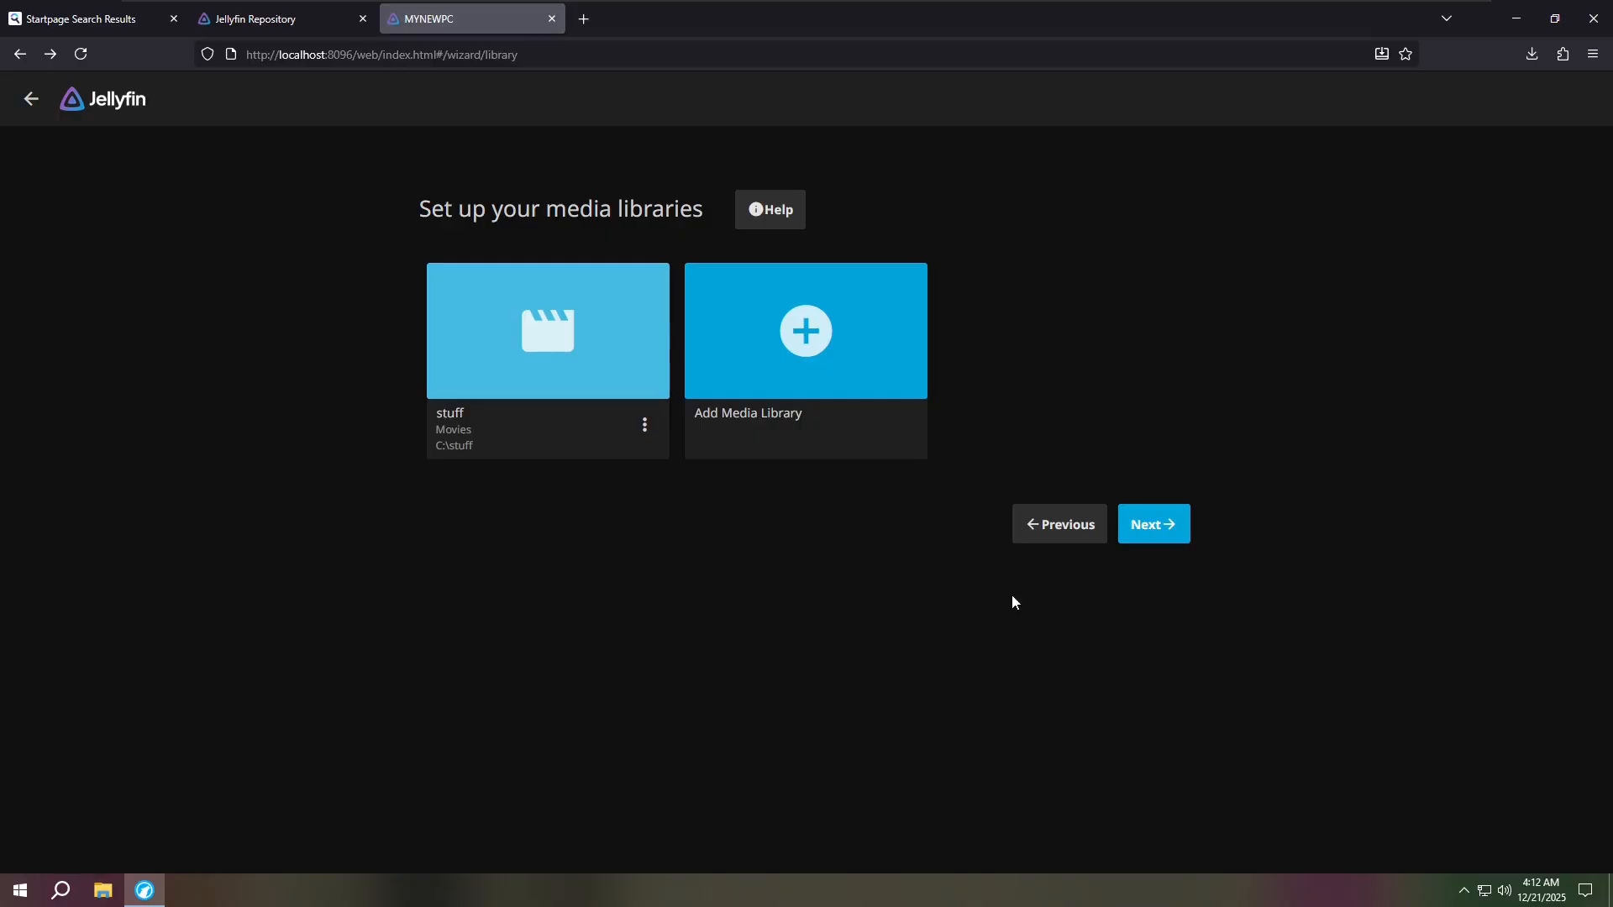
- Keep English/United States metadata and remote connections allowed, then finish the setup wizard
left_click(1170, 536)
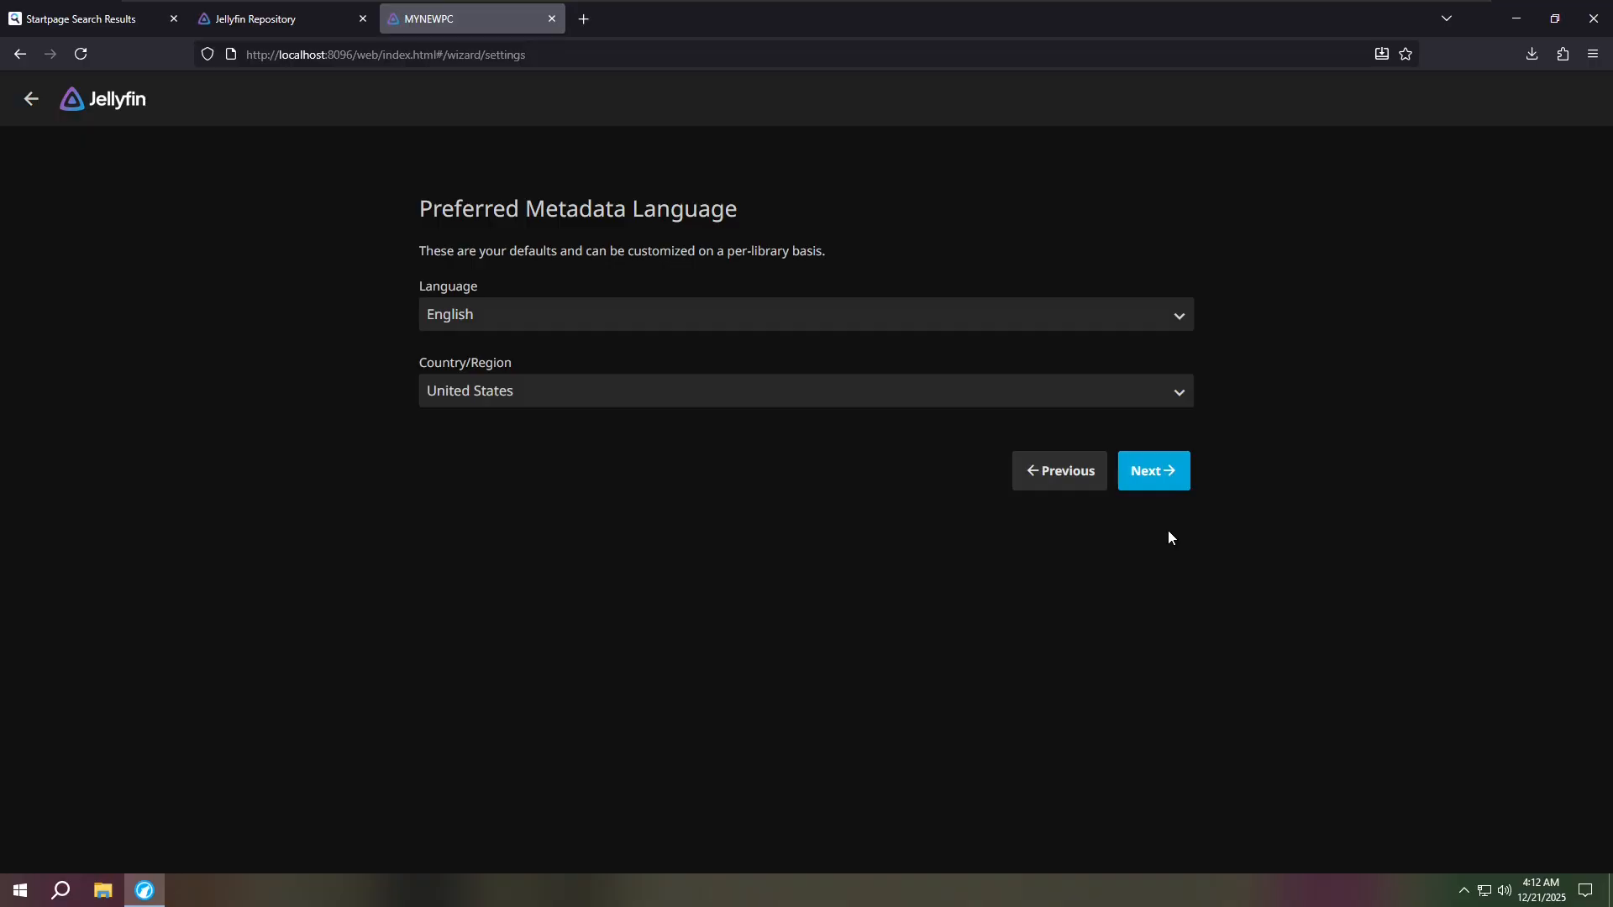
left_click(1146, 474)
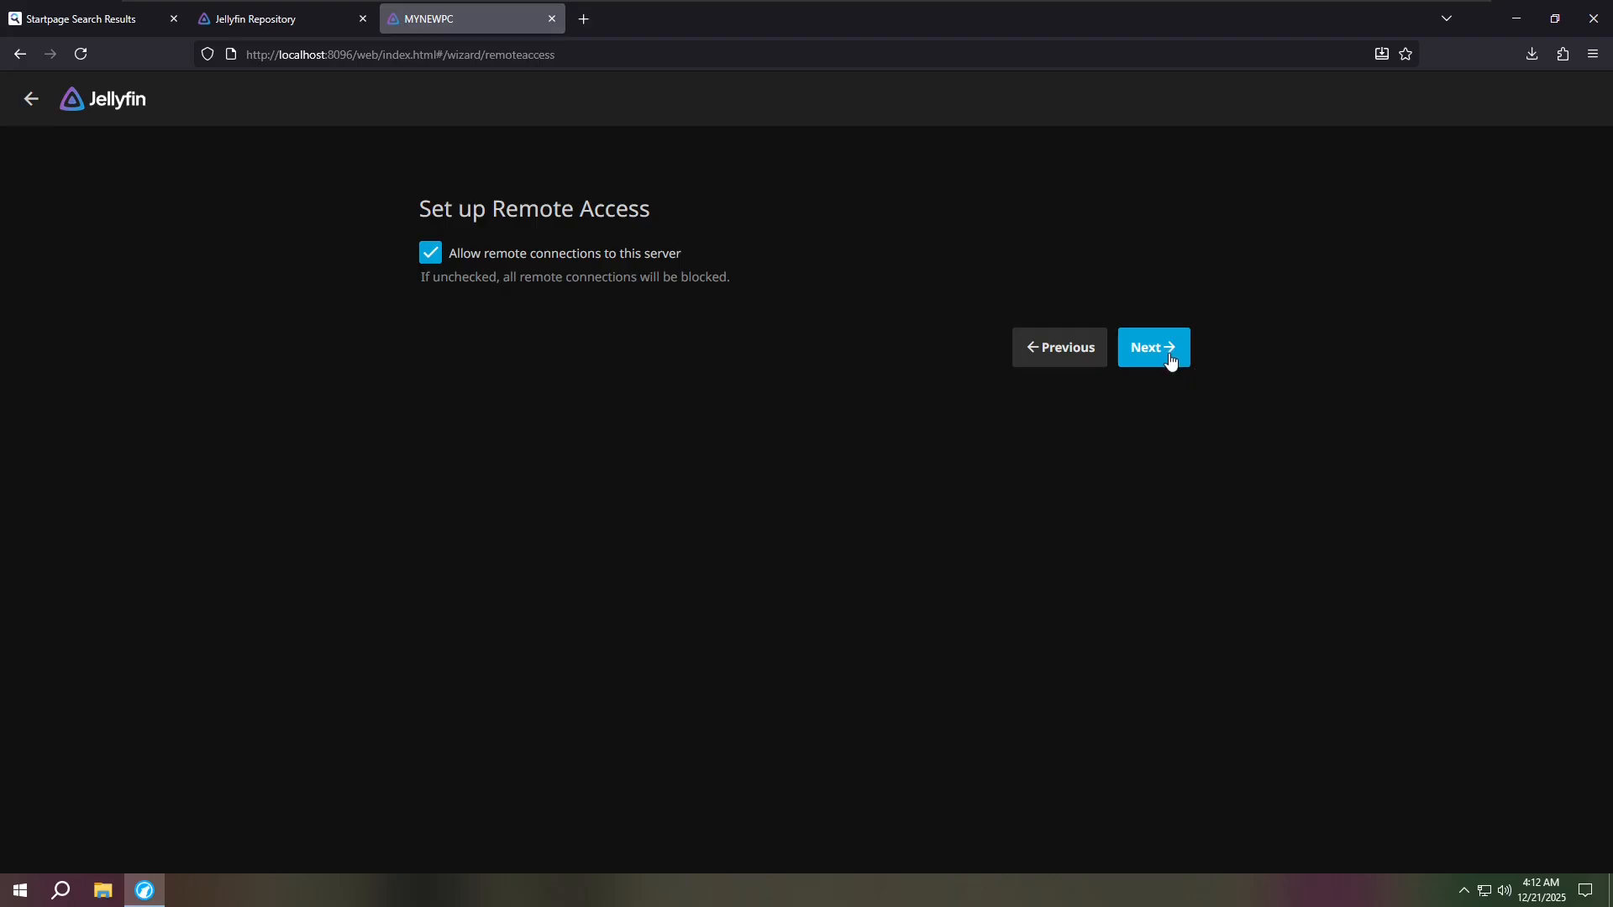
left_click(1171, 358)
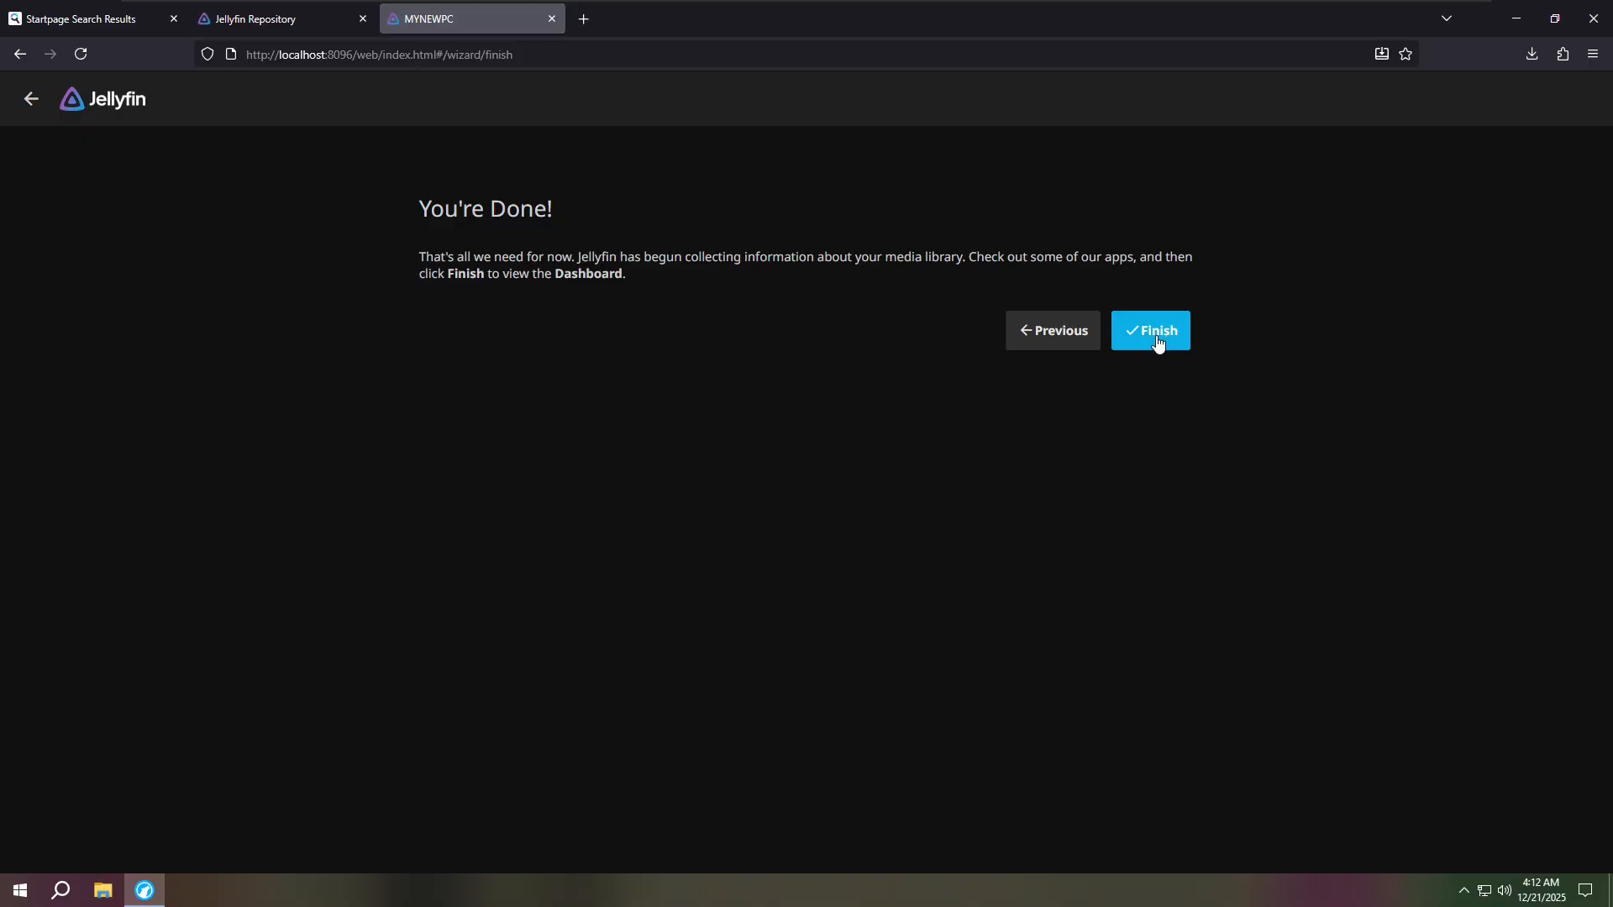
left_click(1157, 336)
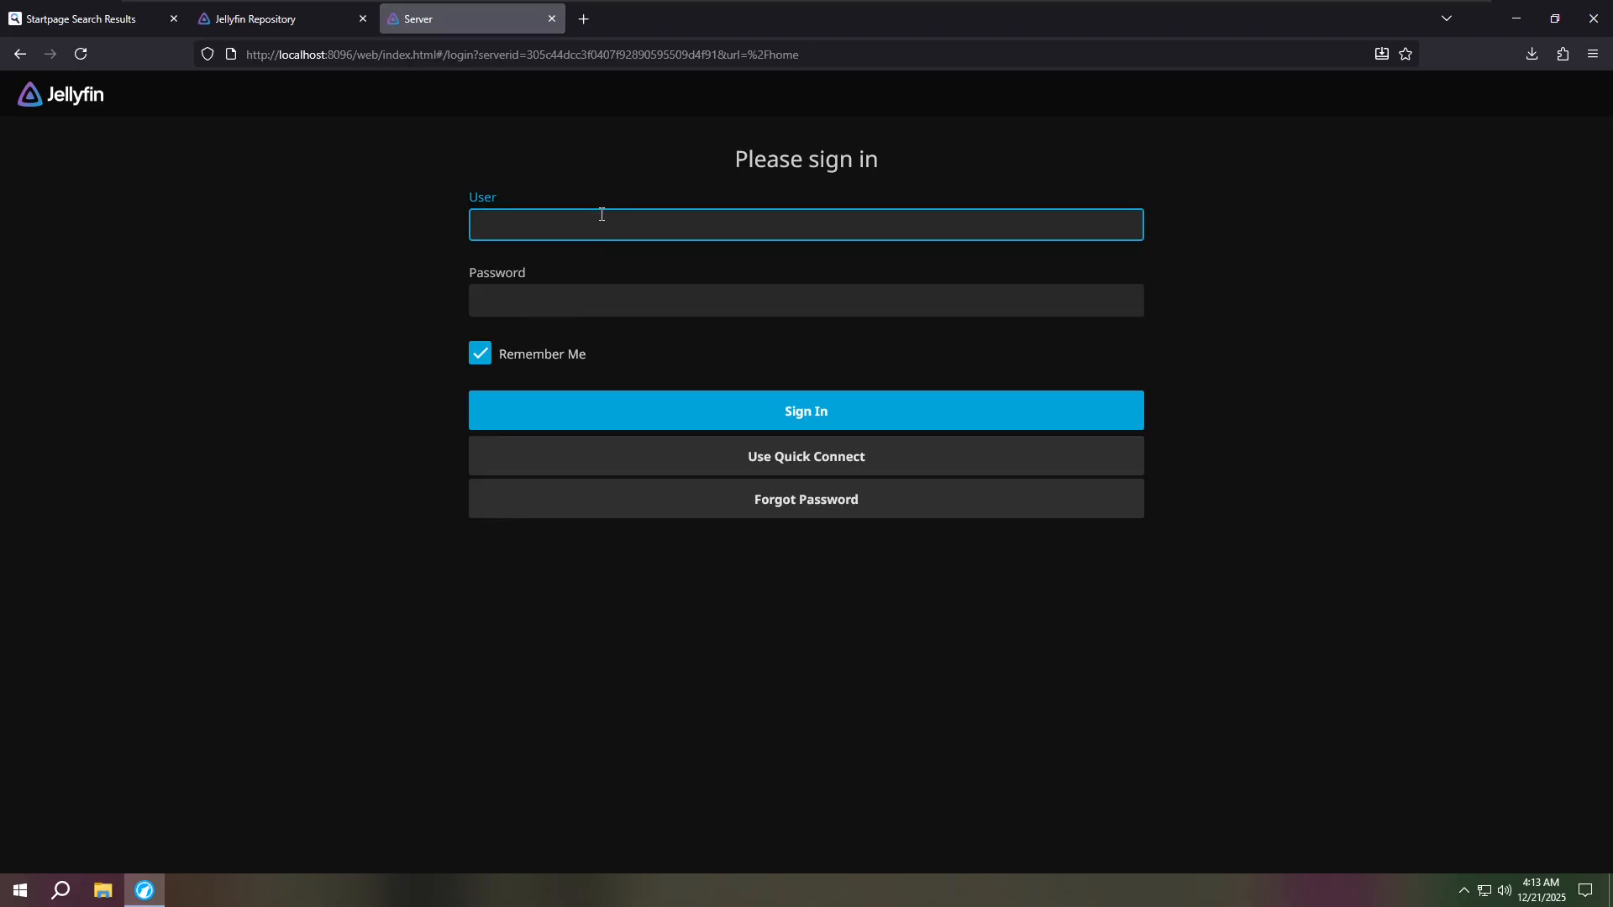
- Sign in with the admin account's user name and password
type("apple")
key("Tab")
type("app")
key("Return")
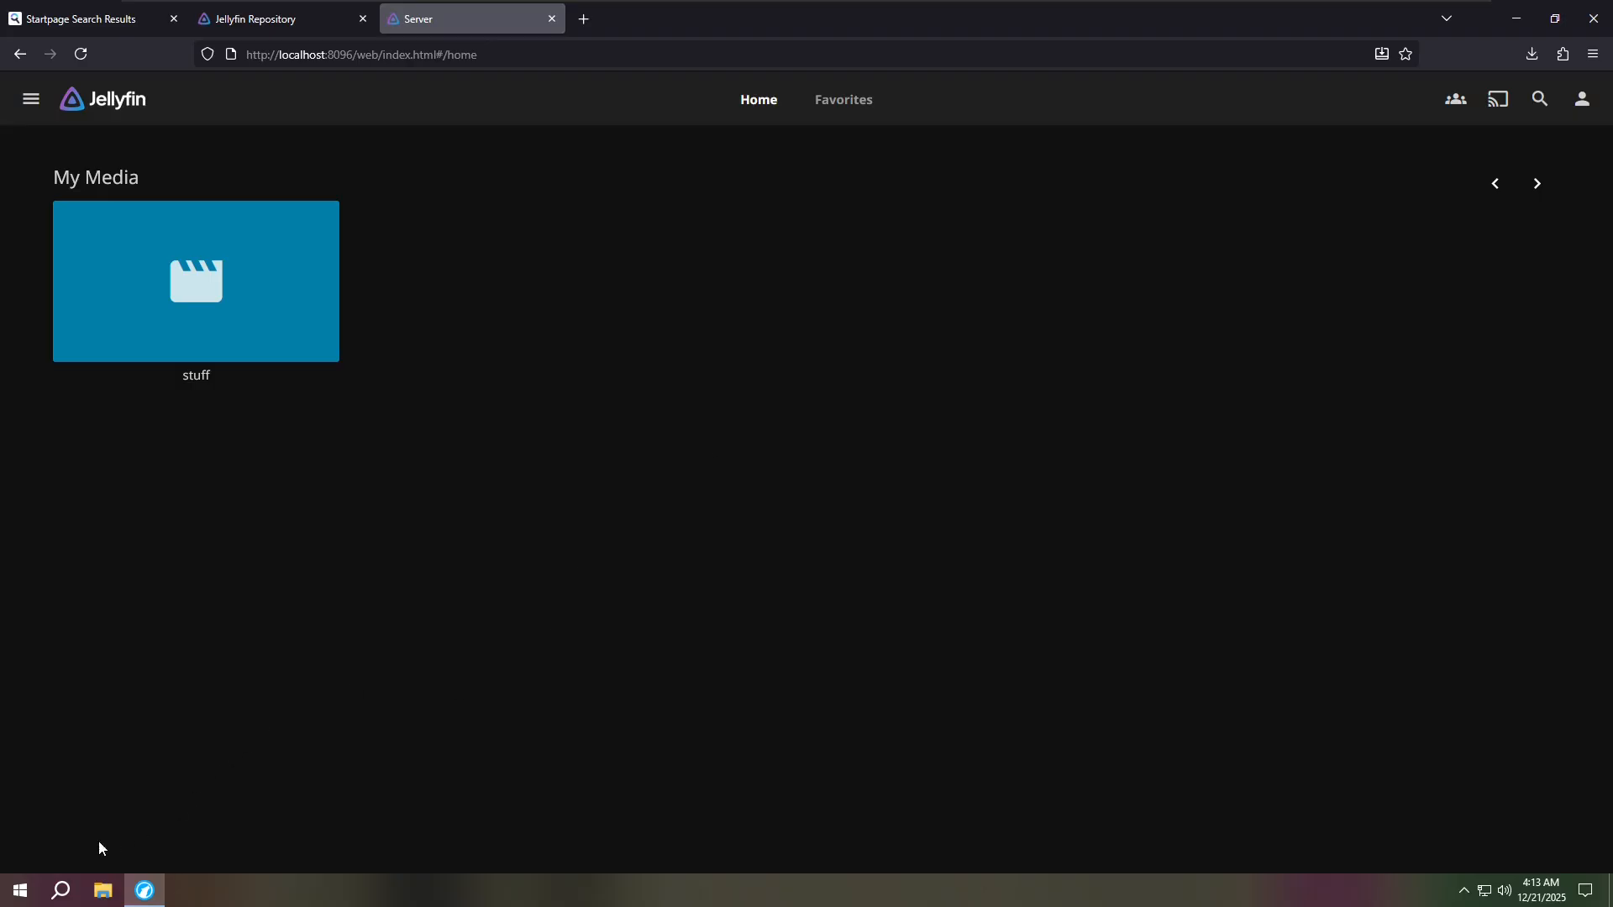
- Open Command Prompt via search and run ipconfig
left_click(77, 884)
type("cmd")
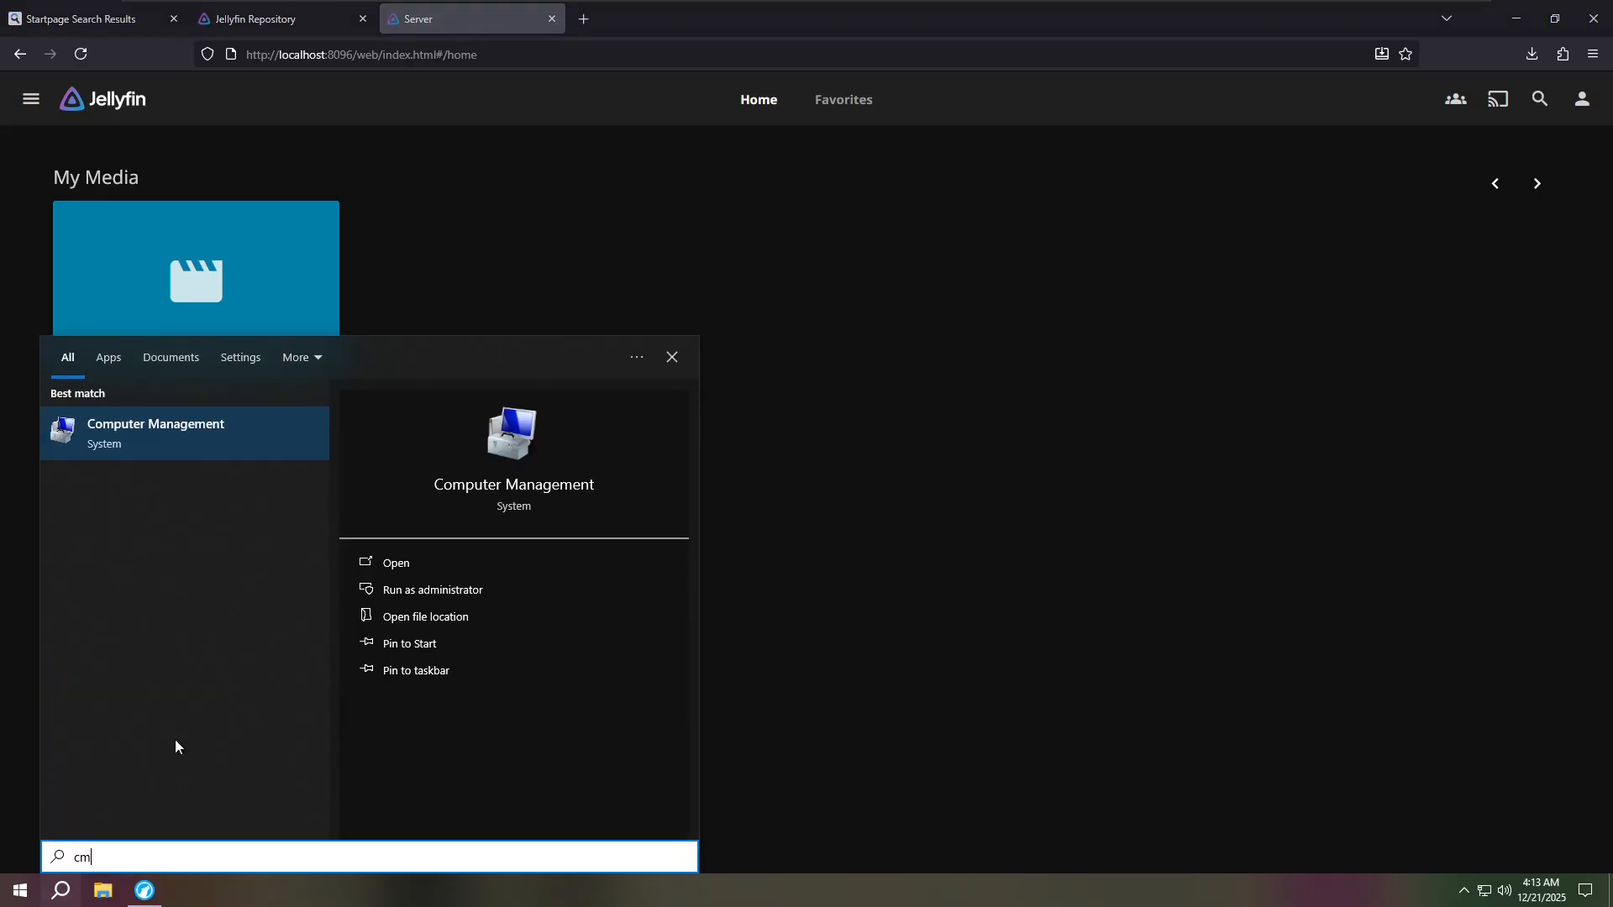
key("Return")
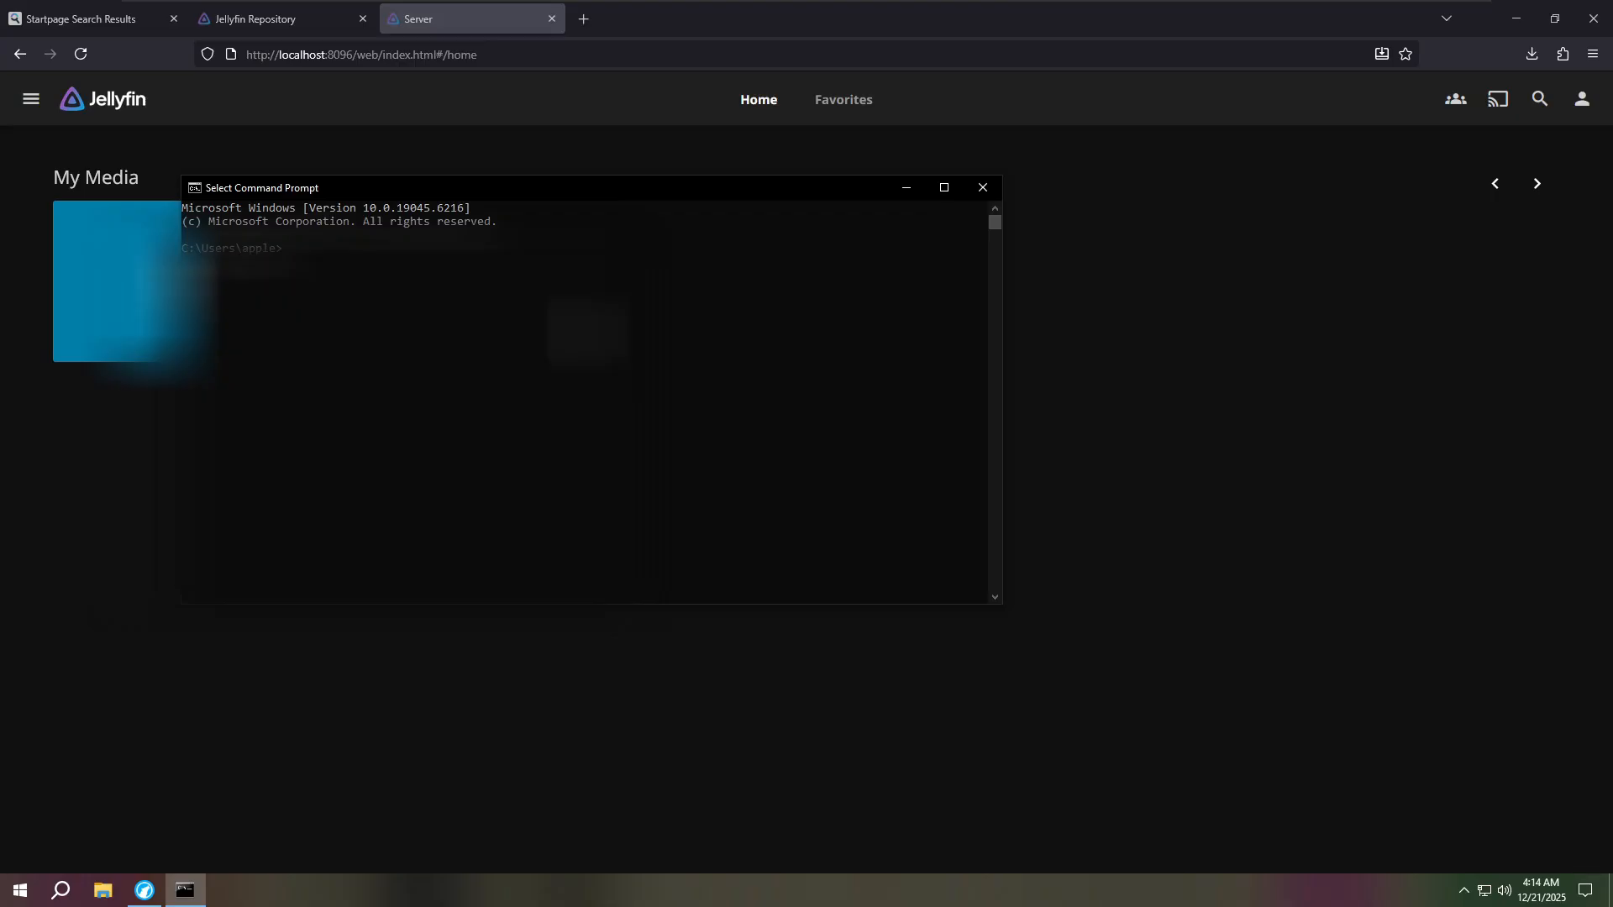
type("ipconfig")
key("Return")
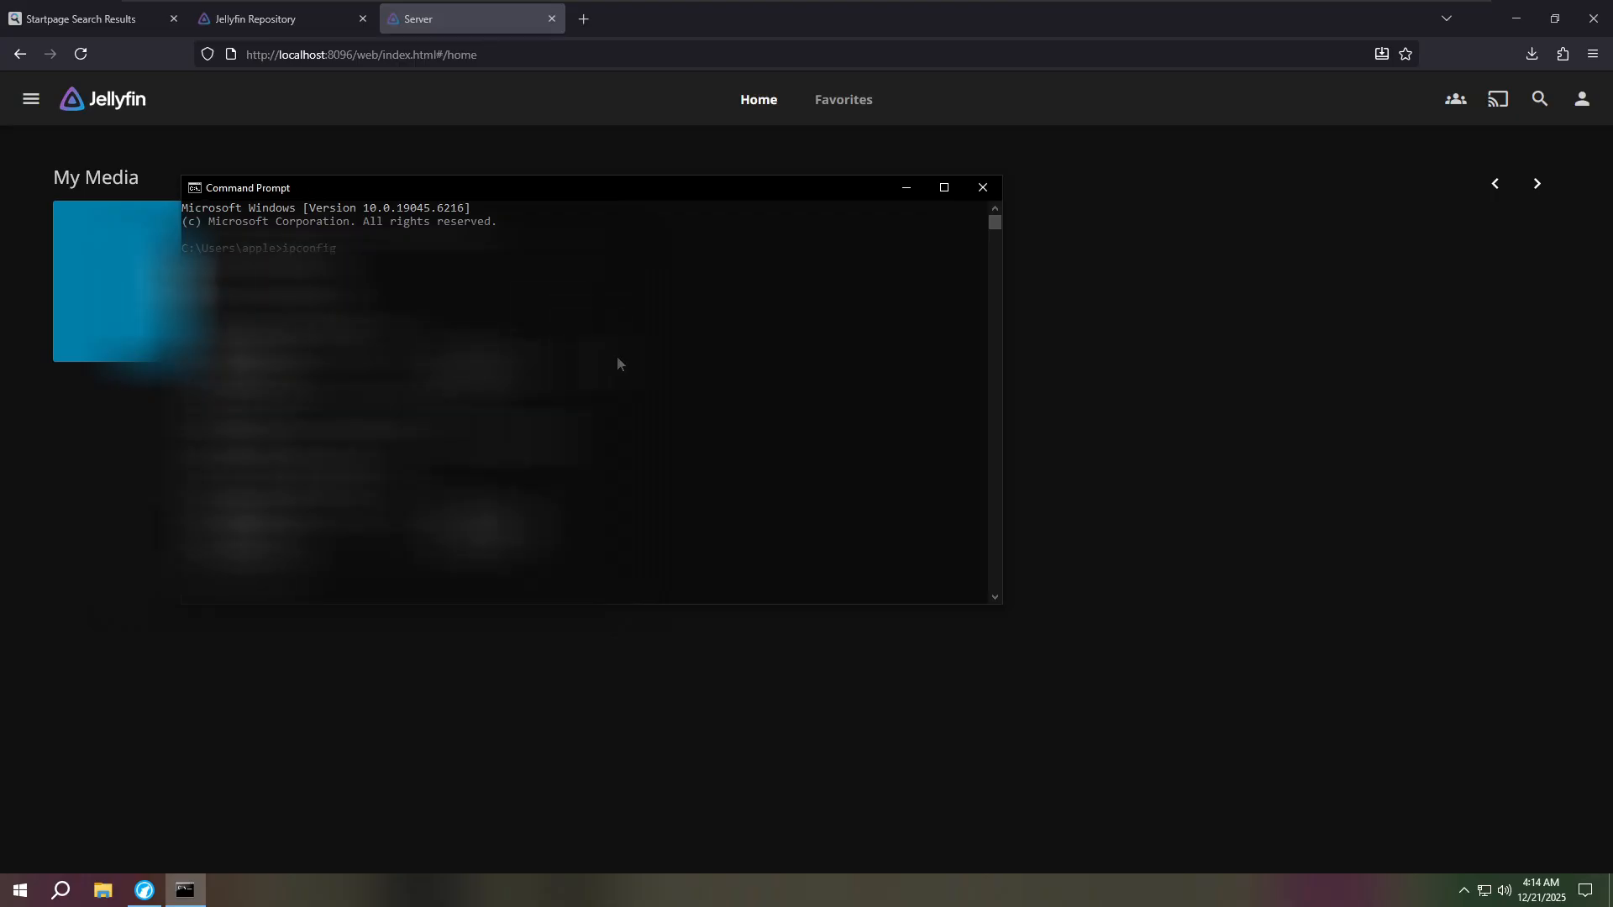
- Select and copy the PC's LAN IPv4 address from the ipconfig output
scroll(585, 403, "down", 1)
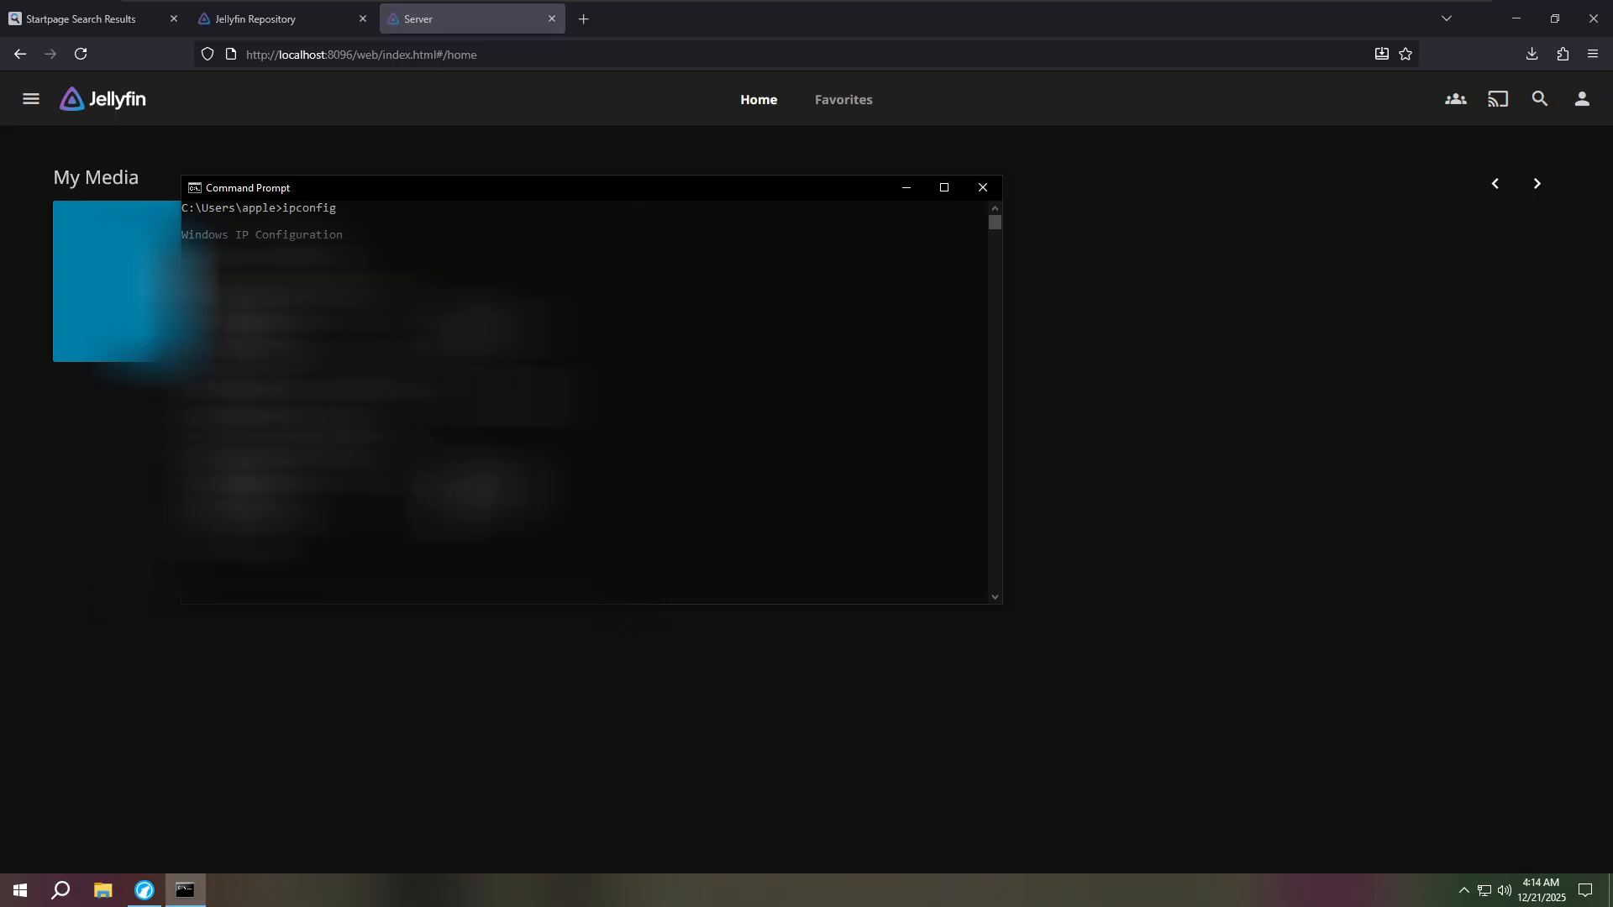
left_click(448, 495)
left_click_drag(450, 503, 530, 503)
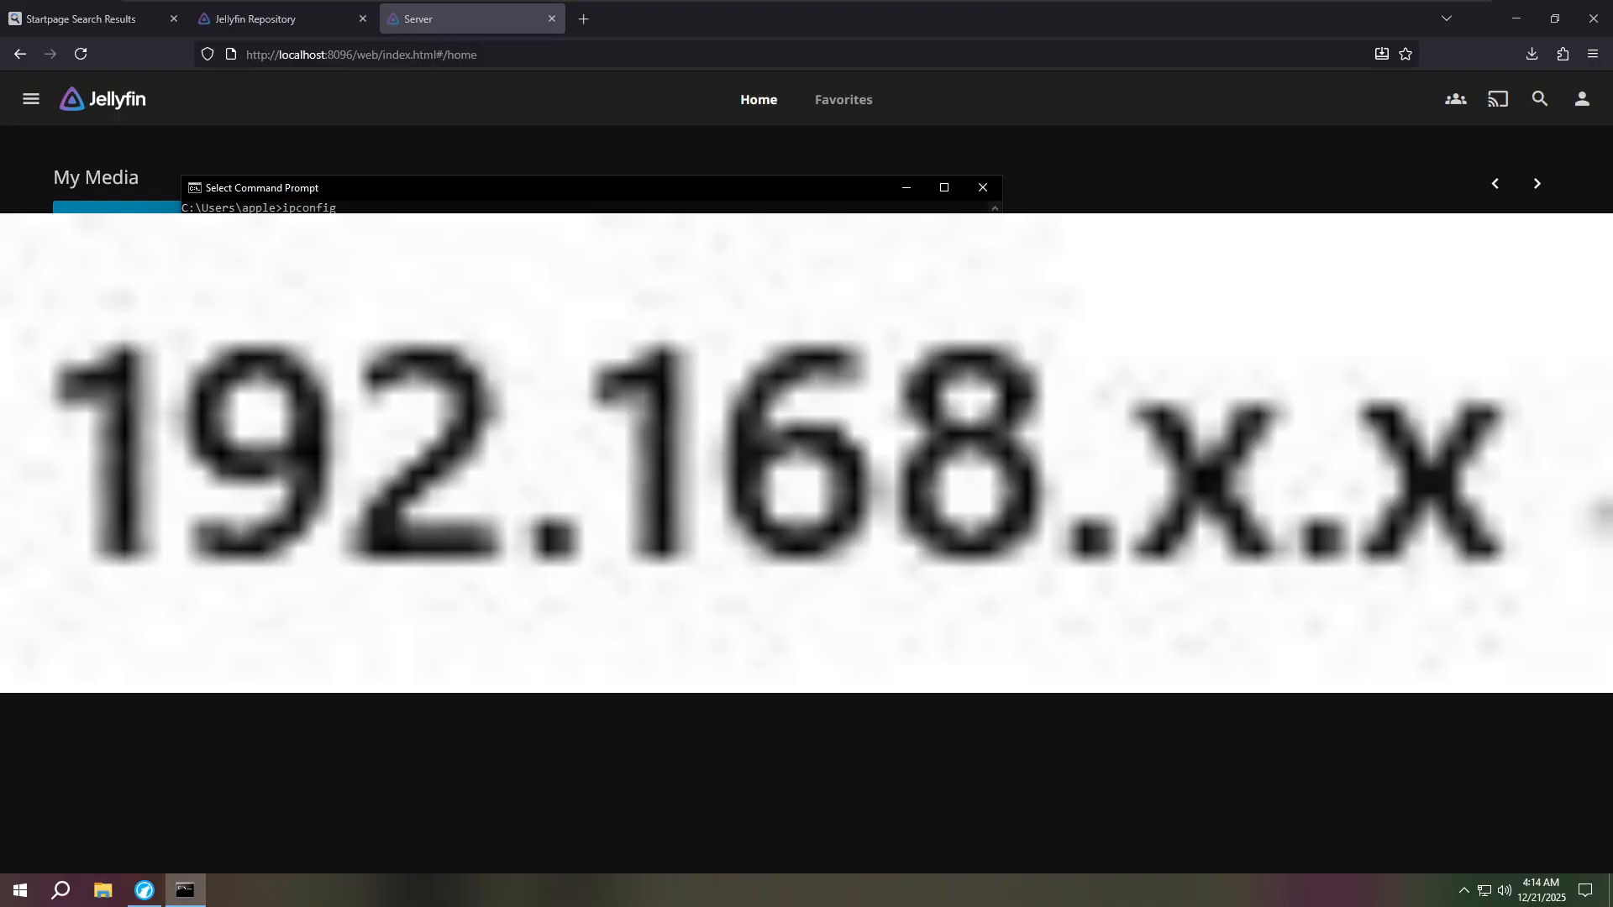
key("ctrl+c")
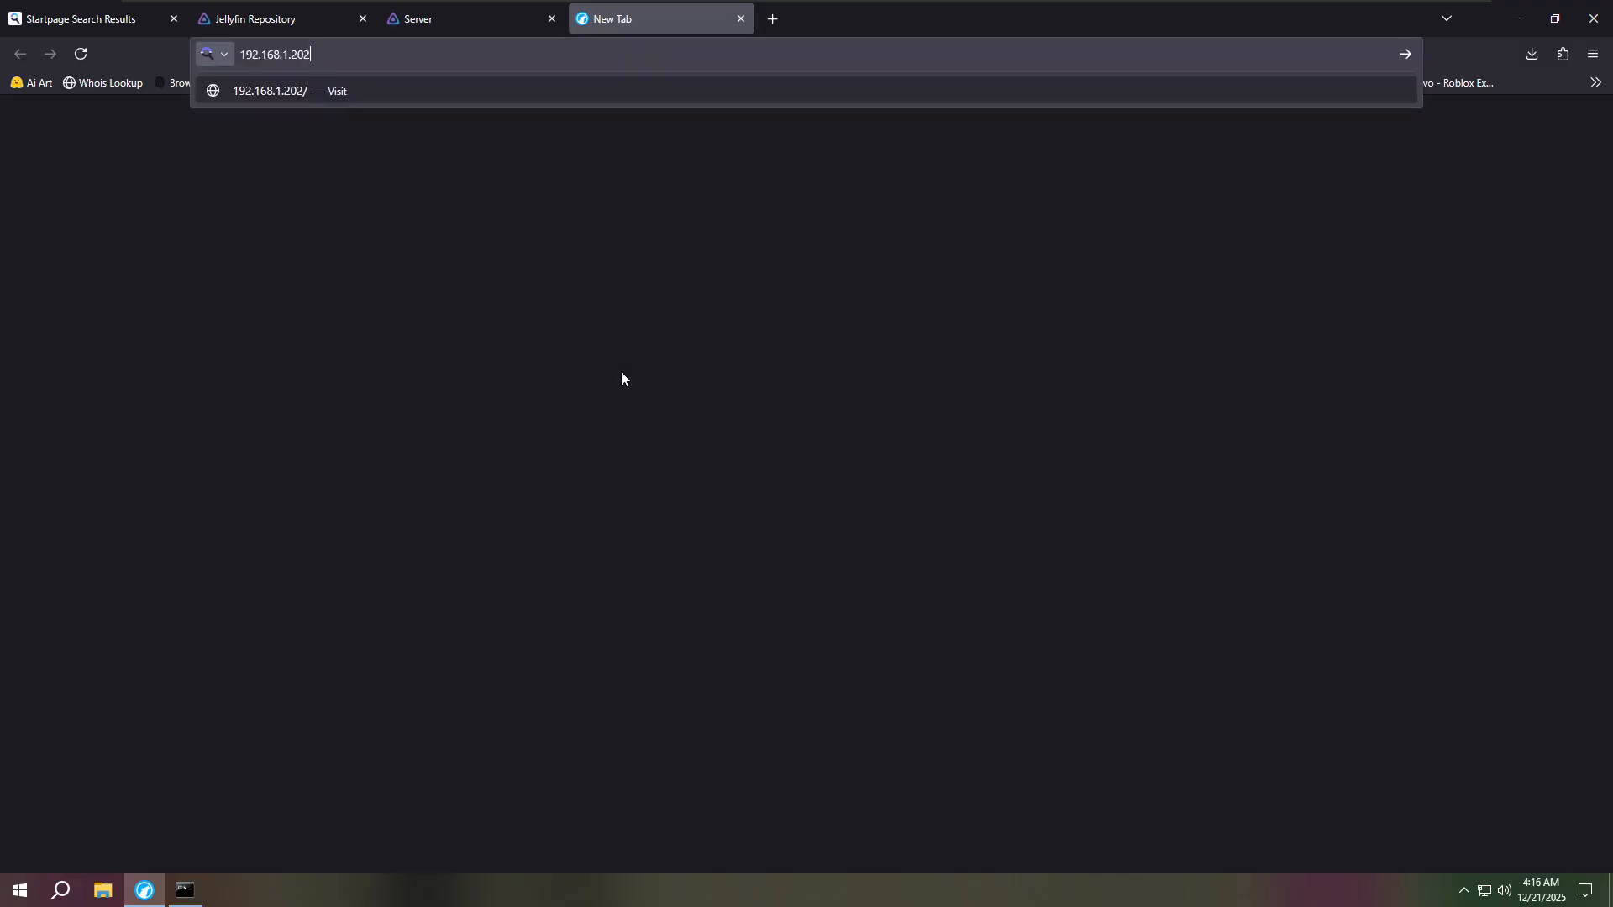
- Load Jellyfin in the new tab at 192.168.1.202:8096
type(":")
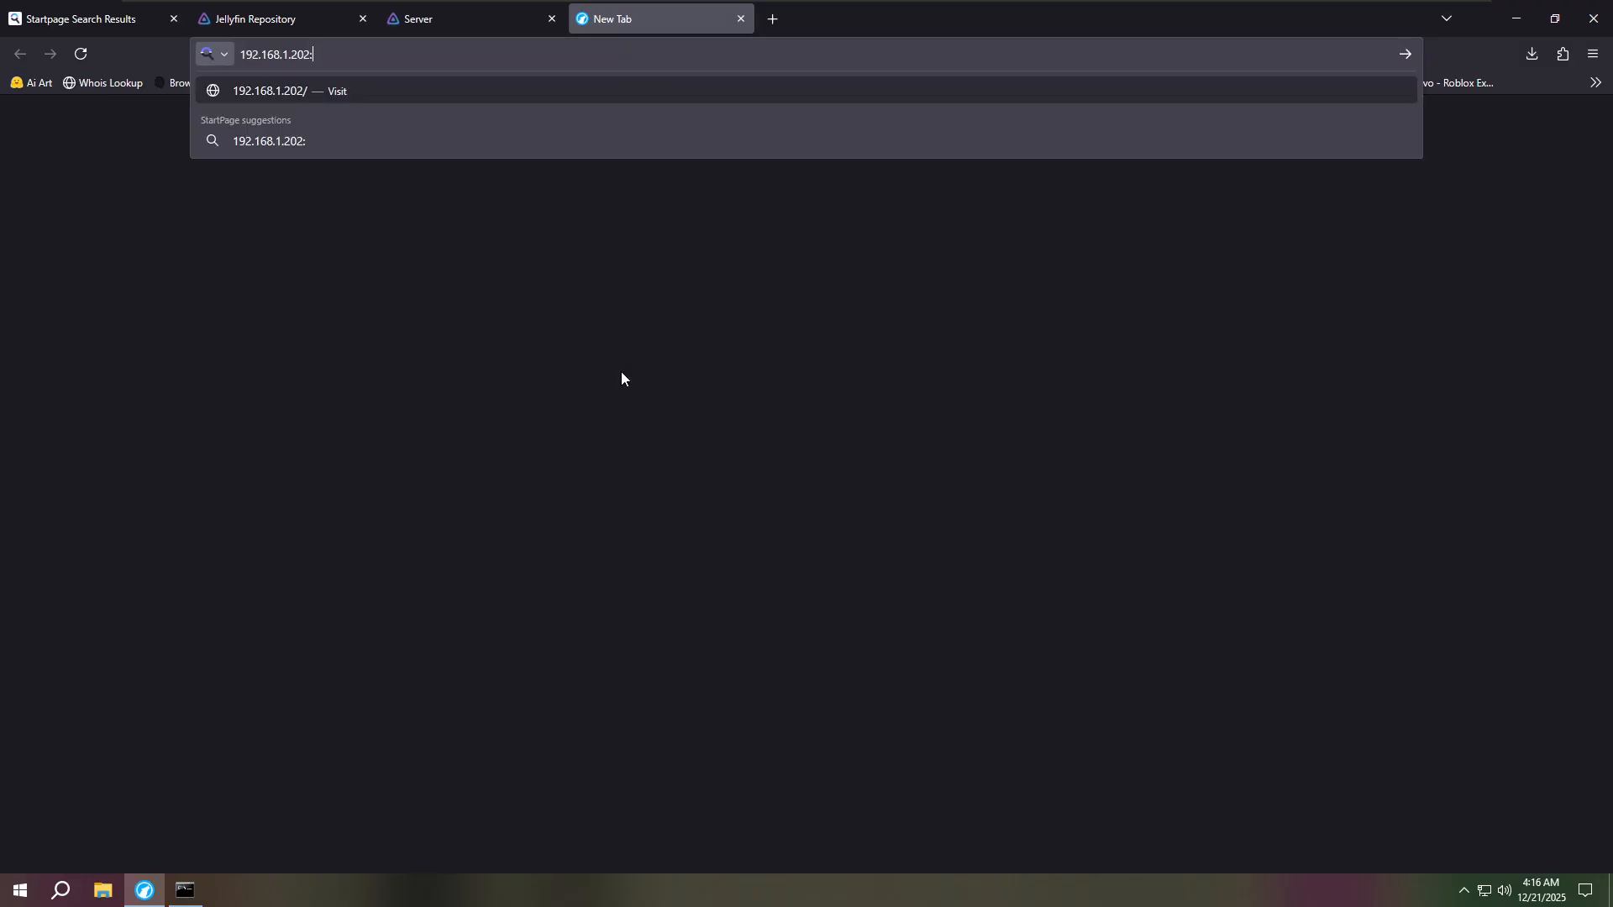
left_click(411, 19)
double_click(361, 52)
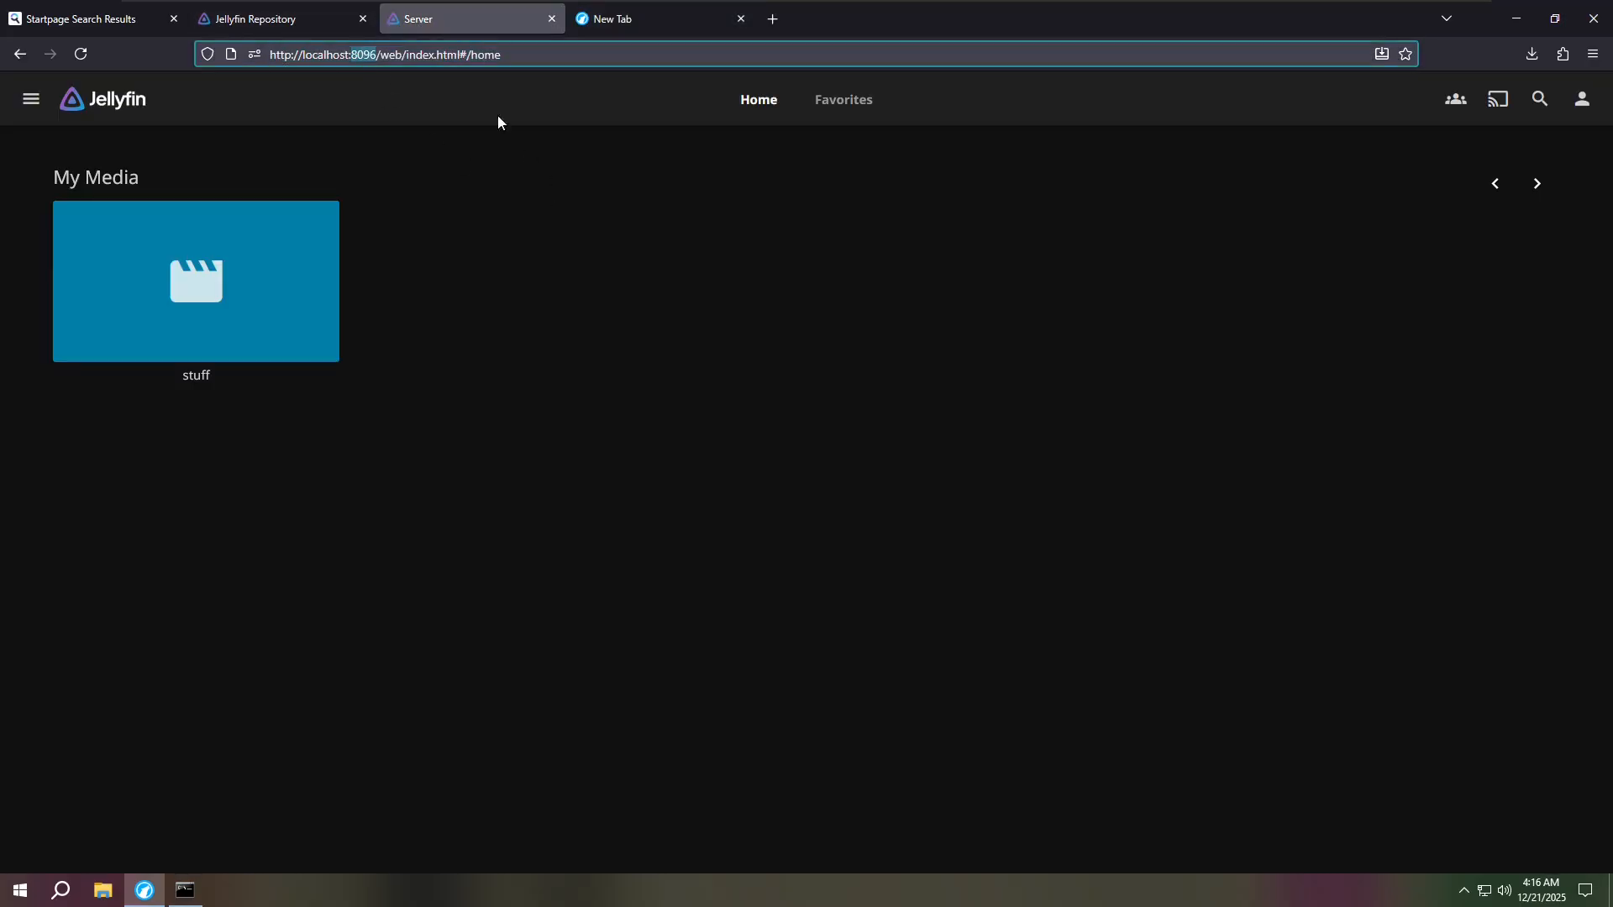
left_click(649, 10)
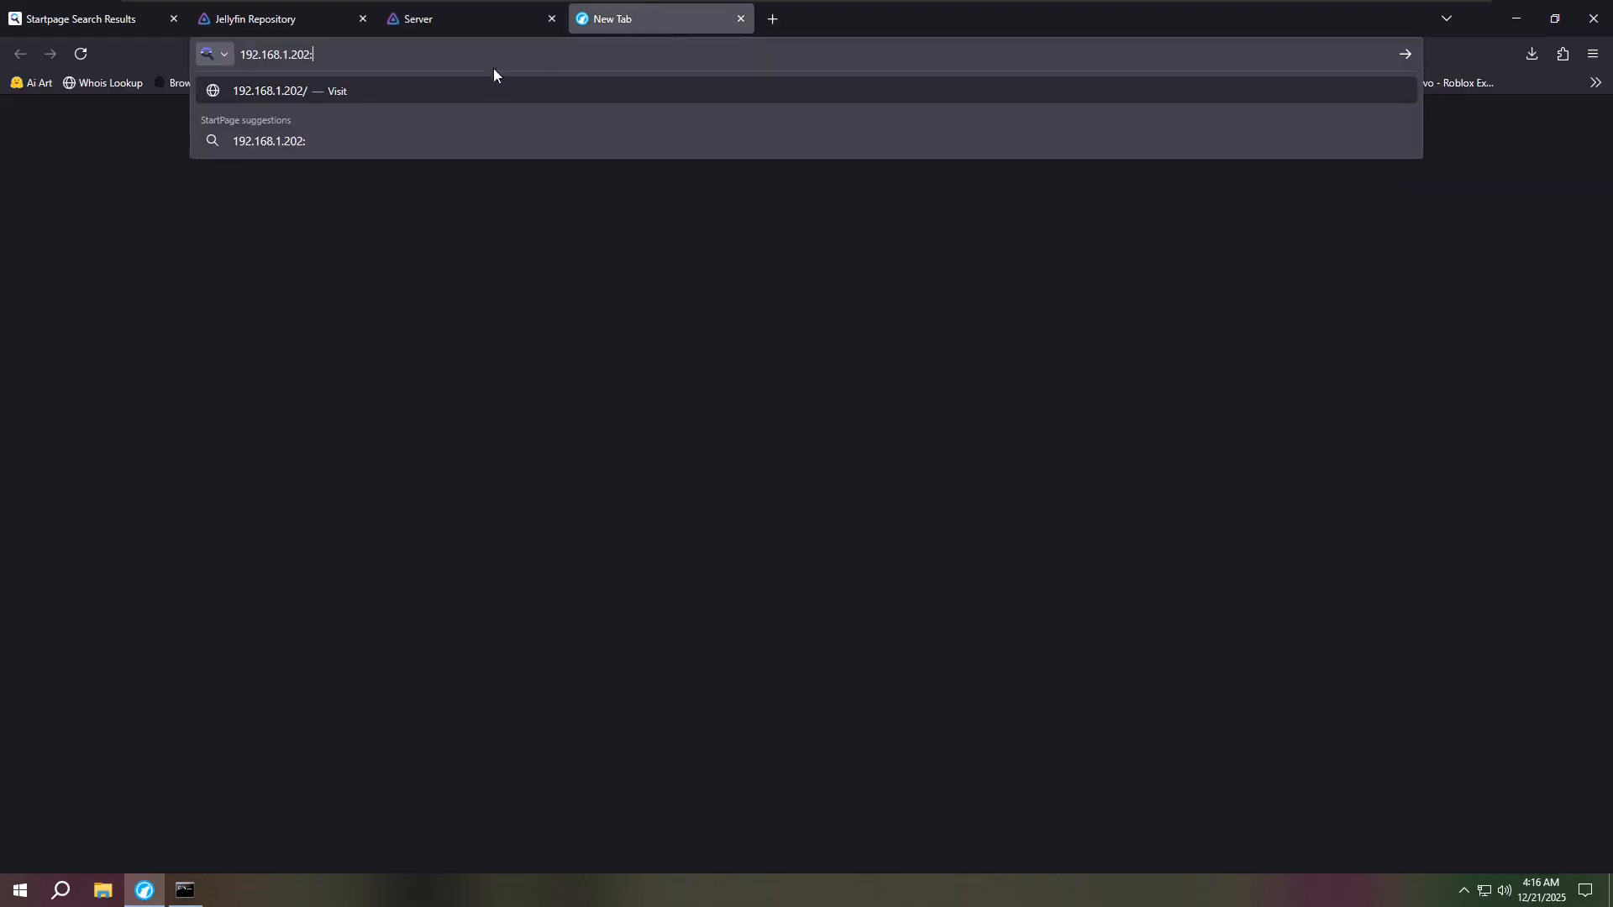
type("8096")
key("Return")
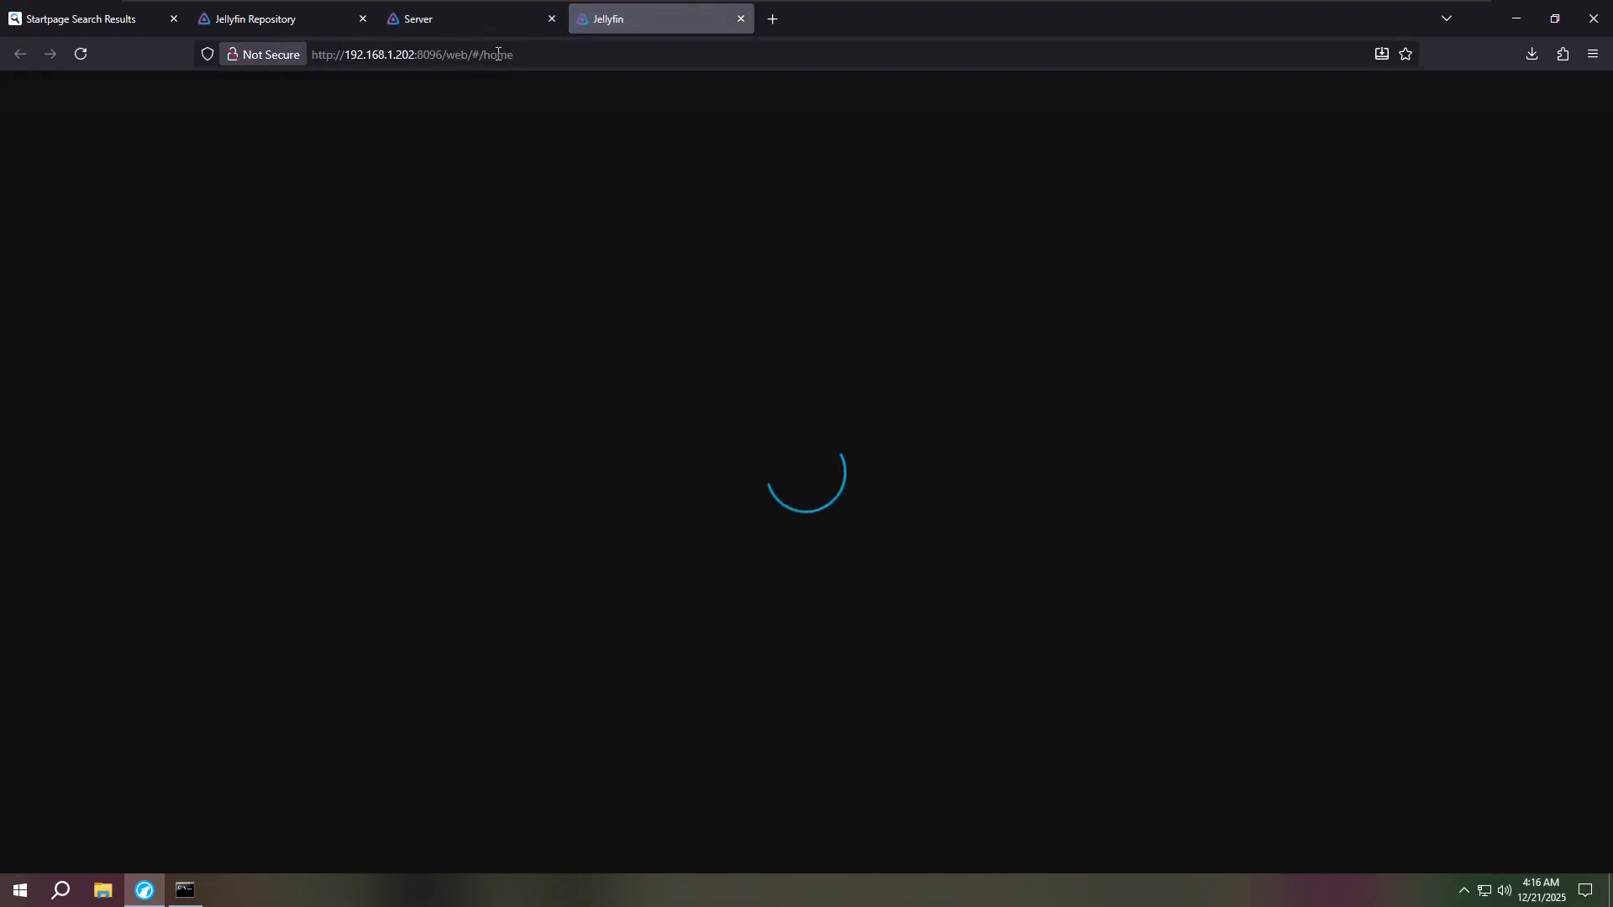